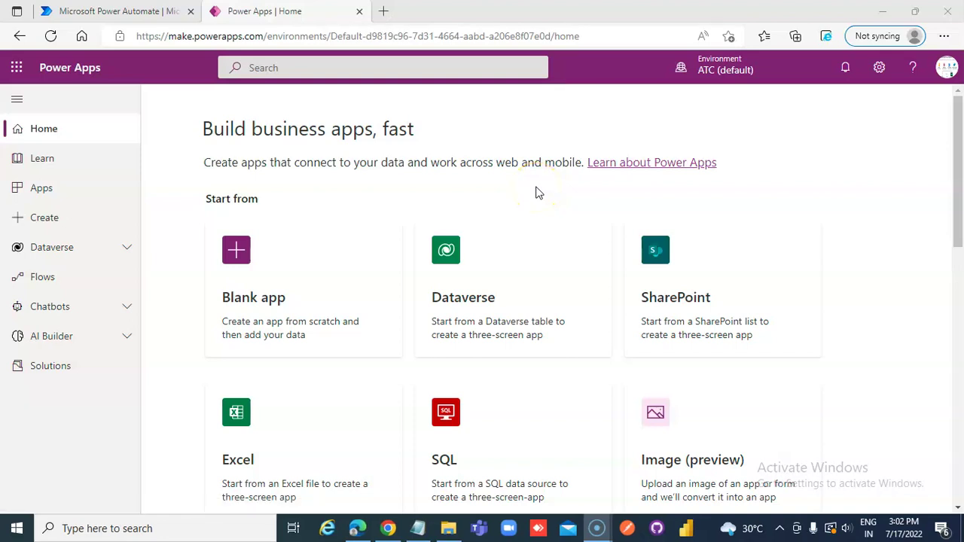
- Begin a new instant cloud flow from Power Automate's Create page
{"action": "left_click", "coordinate": [98, 11]}
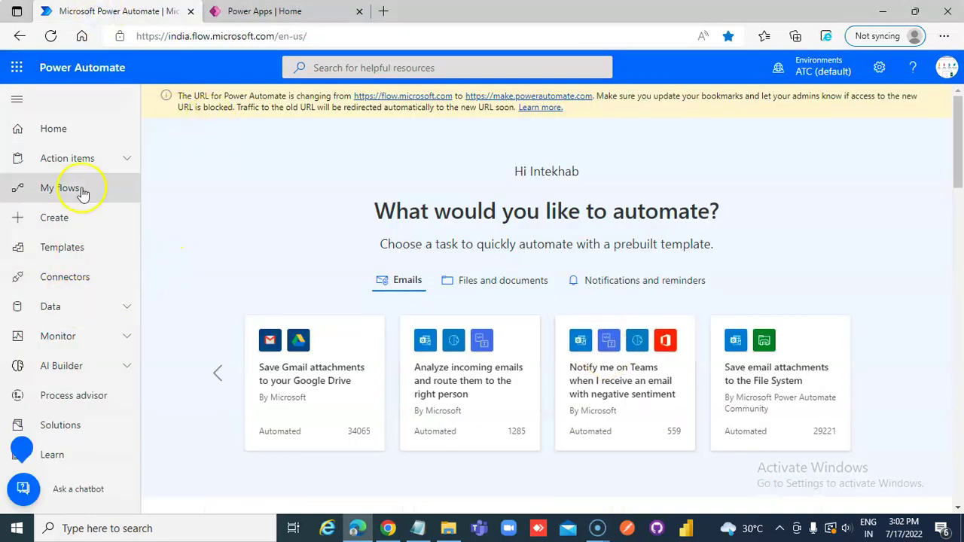
{"action": "left_click", "coordinate": [71, 225]}
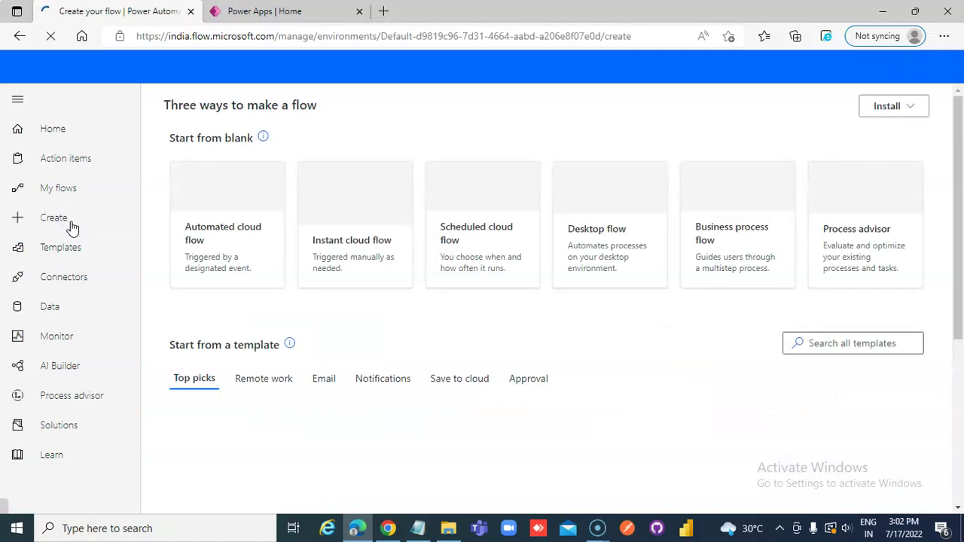
{"action": "left_click", "coordinate": [355, 265]}
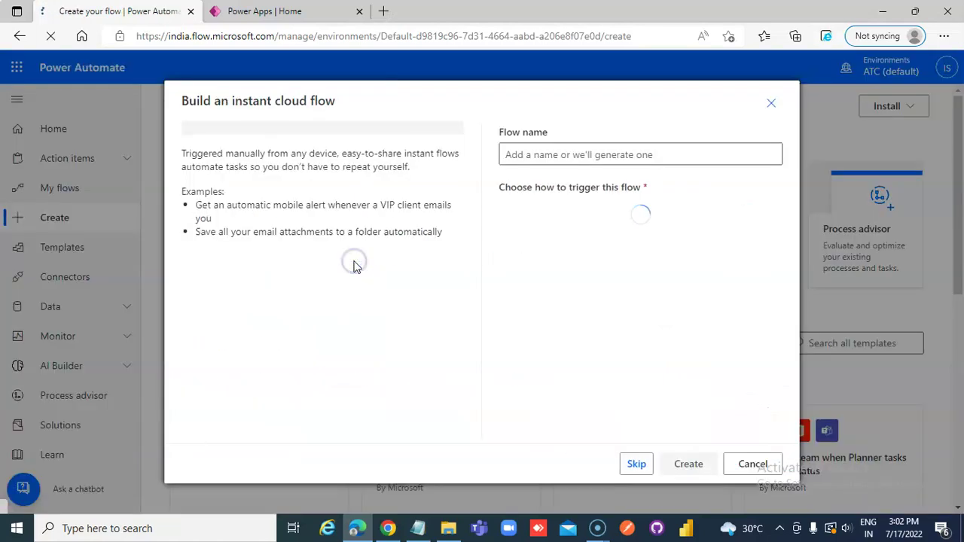
- Create the instant flow CreateHTMLFromPowerApps with a PowerApps trigger
{"action": "left_click", "coordinate": [515, 252]}
{"action": "left_click", "coordinate": [557, 151]}
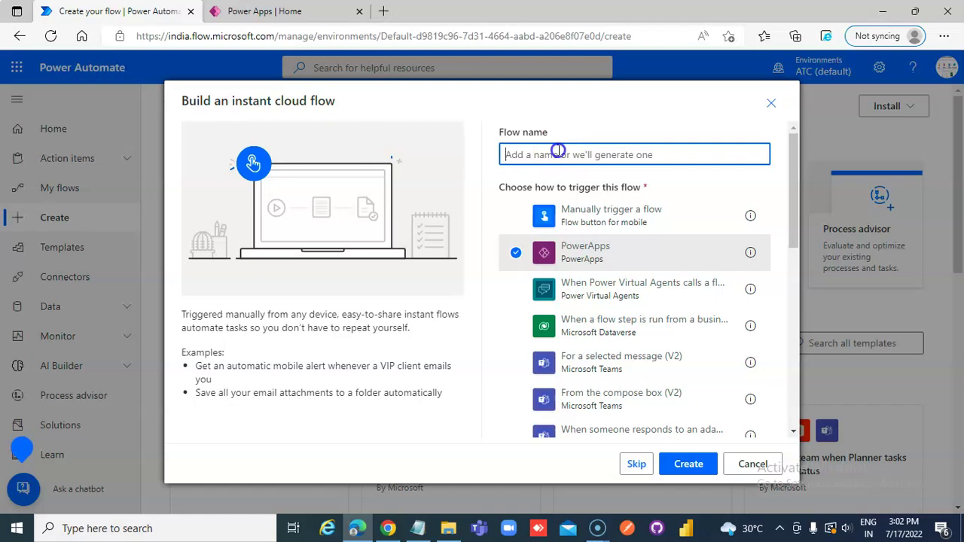
{"action": "type", "text": "CreateHTMLFromPowerApps"}
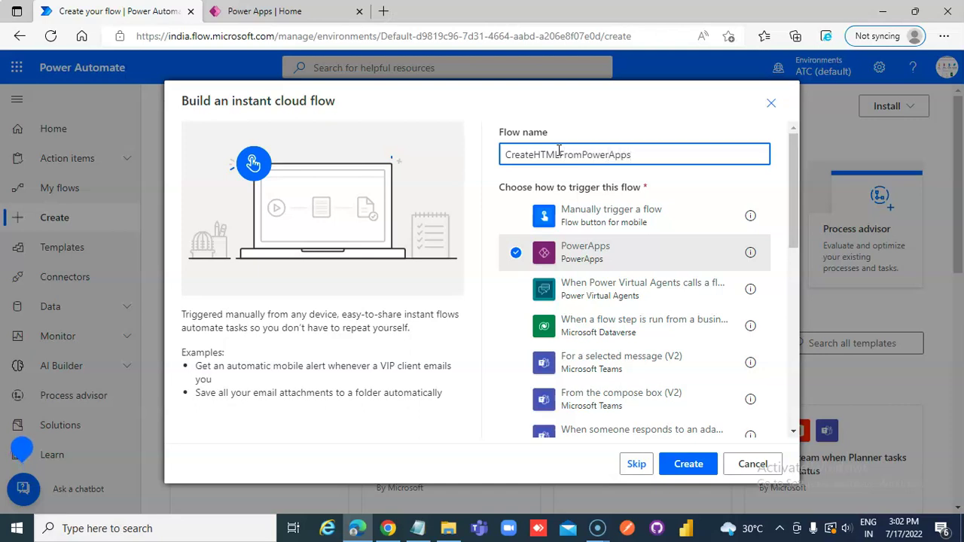
{"action": "left_click", "coordinate": [688, 464]}
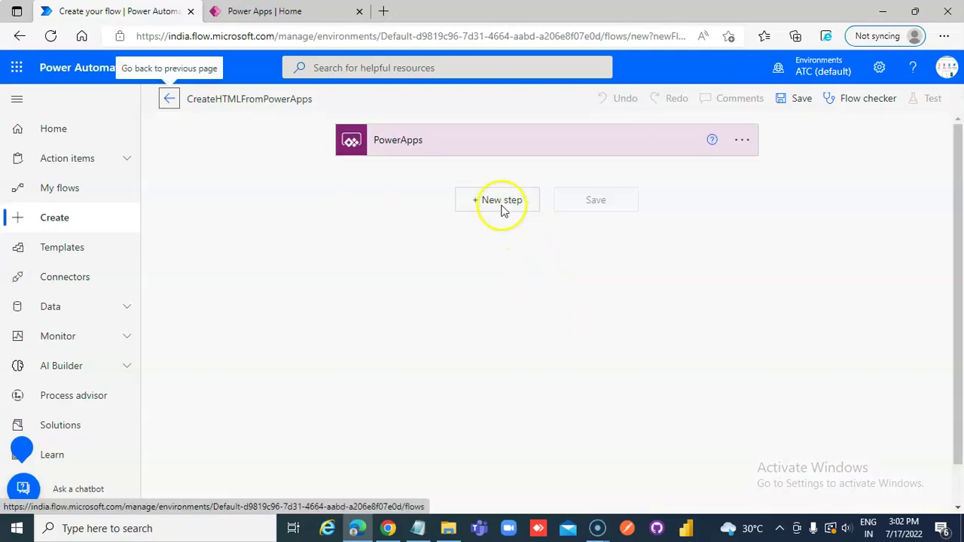
- Add an Initialize variable action after the PowerApps trigger
{"action": "left_click", "coordinate": [502, 204]}
{"action": "left_click", "coordinate": [450, 236]}
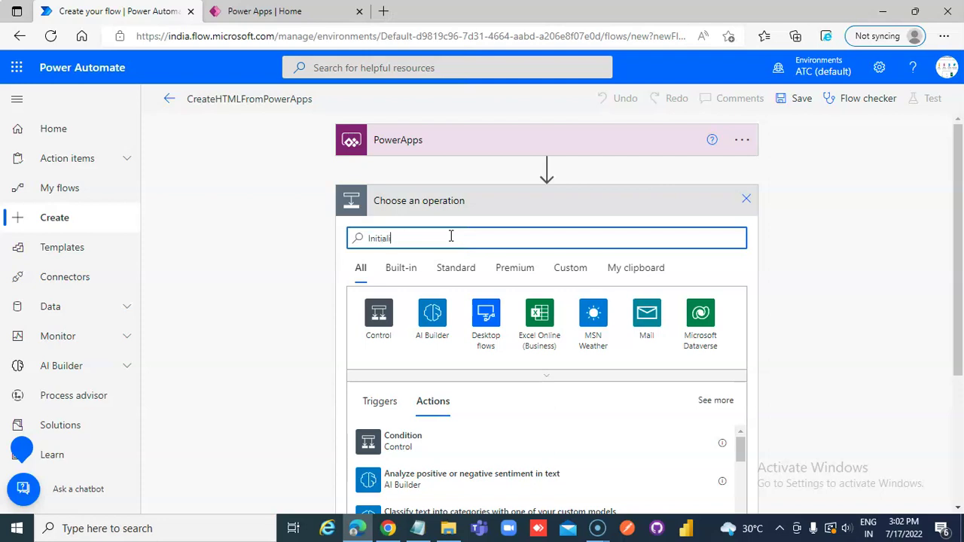
{"action": "left_click", "coordinate": [419, 444]}
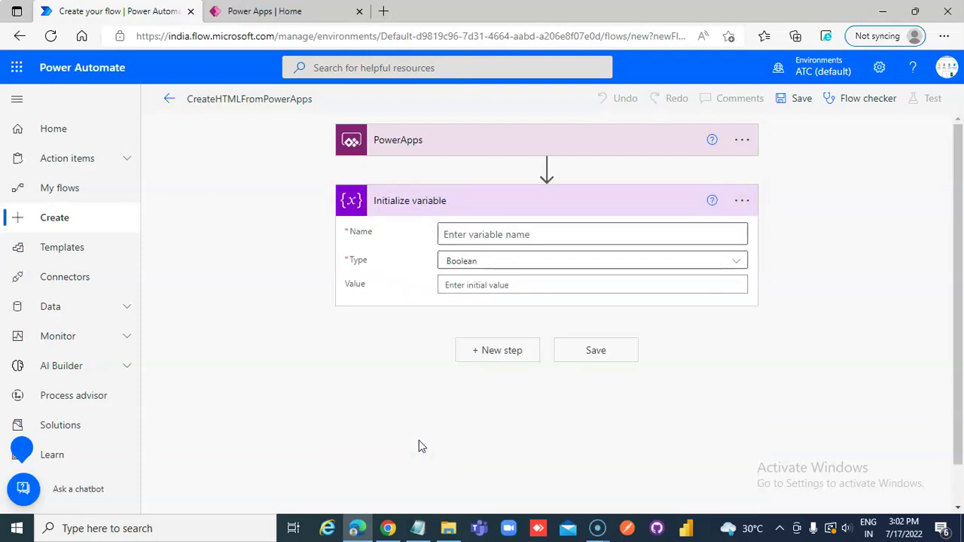
- Name the variable varHTML, make it a String, and take its value from Ask in PowerApps
{"action": "left_click", "coordinate": [477, 235]}
{"action": "type", "text": "varHTML"}
{"action": "left_click", "coordinate": [480, 260]}
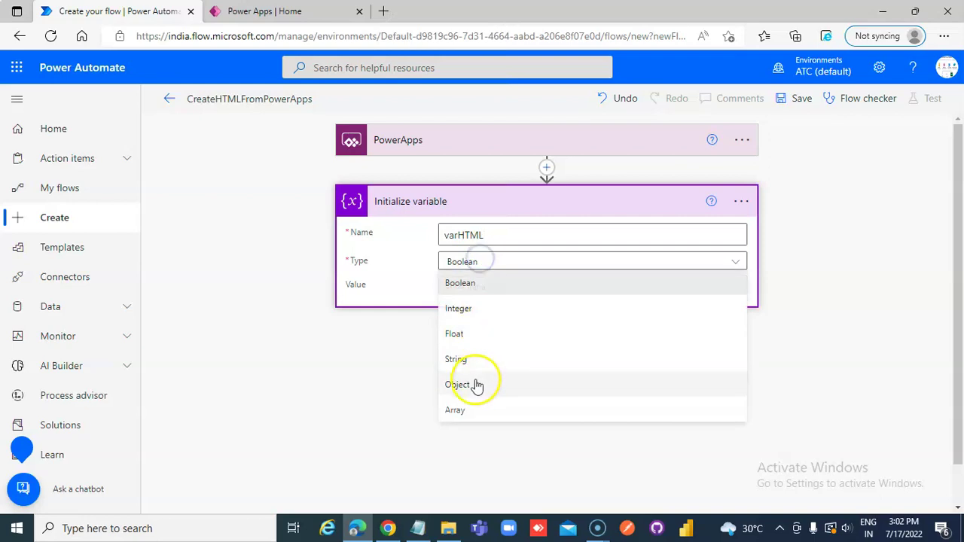
{"action": "left_click", "coordinate": [461, 361]}
{"action": "left_click", "coordinate": [481, 284]}
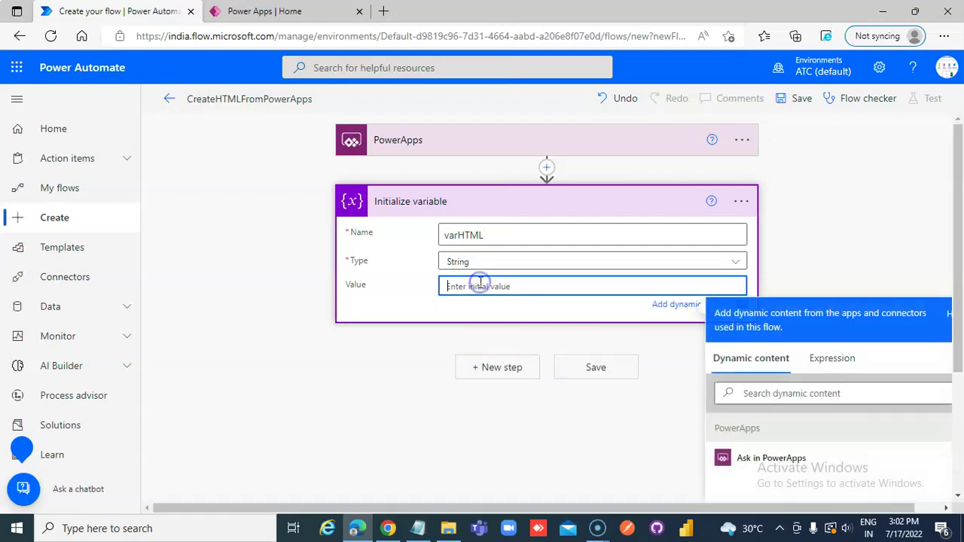
{"action": "left_click", "coordinate": [770, 459]}
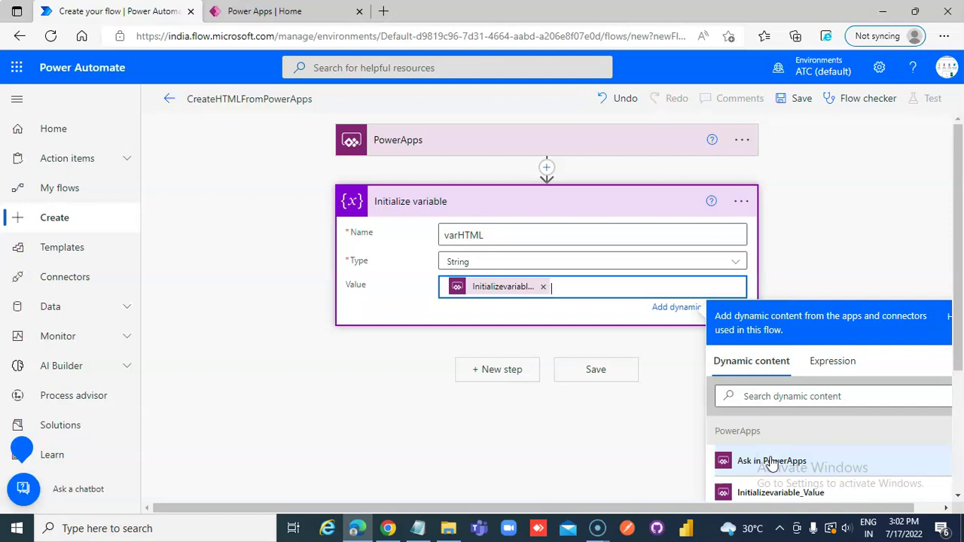
{"action": "left_click", "coordinate": [499, 370]}
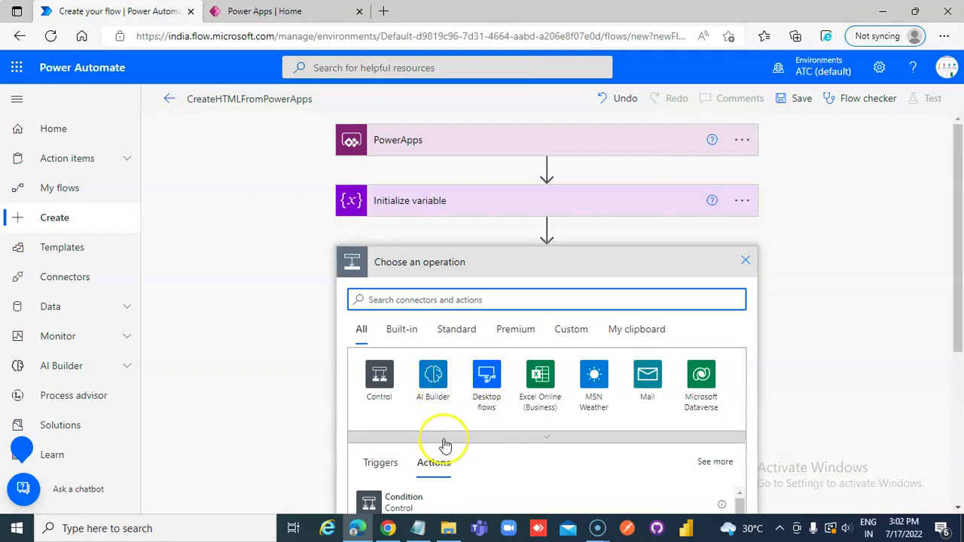
- Add a OneDrive for Business Create file action after the variable
{"action": "scroll", "coordinate": [442, 445], "scroll_direction": "down", "scroll_amount": 2}
{"action": "left_click", "coordinate": [479, 240]}
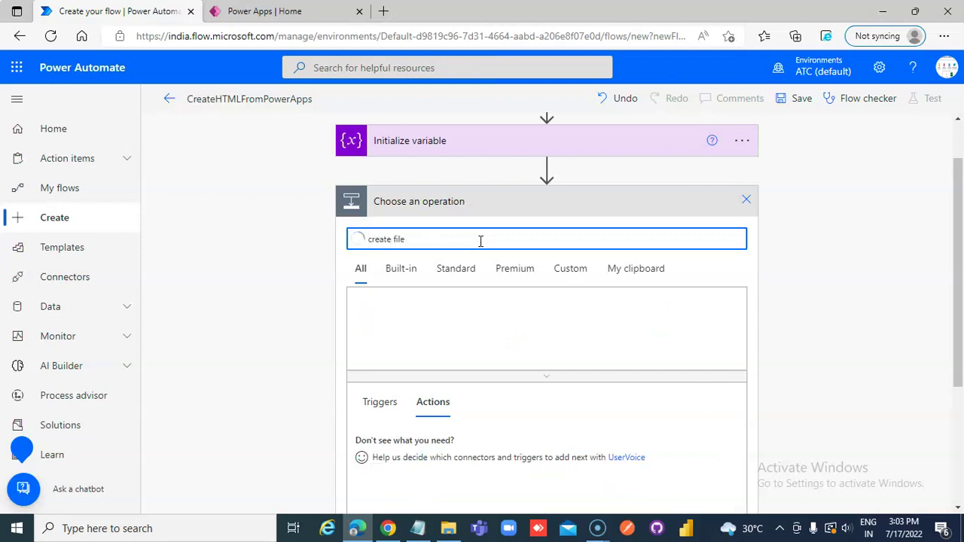
{"action": "left_click", "coordinate": [411, 450]}
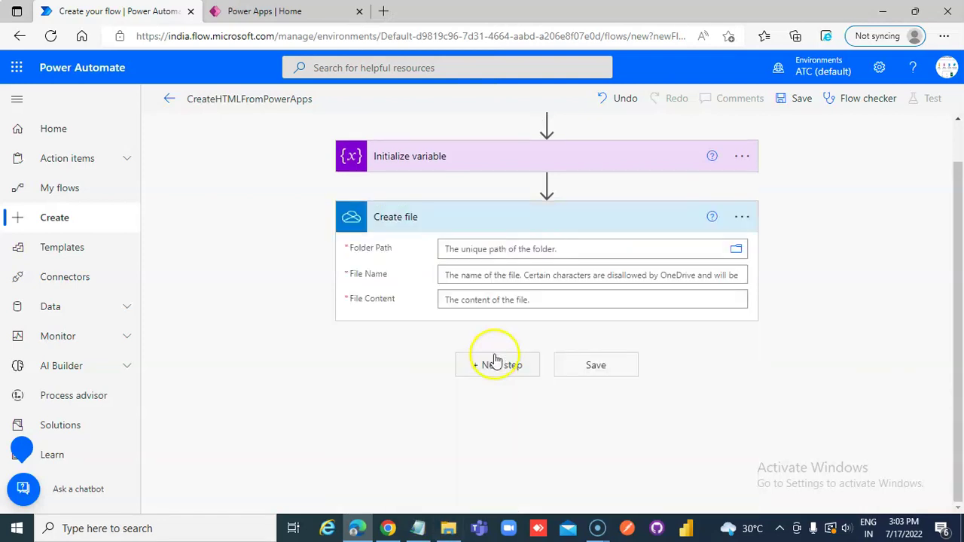
- Set the Create file Folder Path to /PowerAutomate and begin the File Name entry
{"action": "left_click", "coordinate": [740, 254]}
{"action": "left_click", "coordinate": [714, 295]}
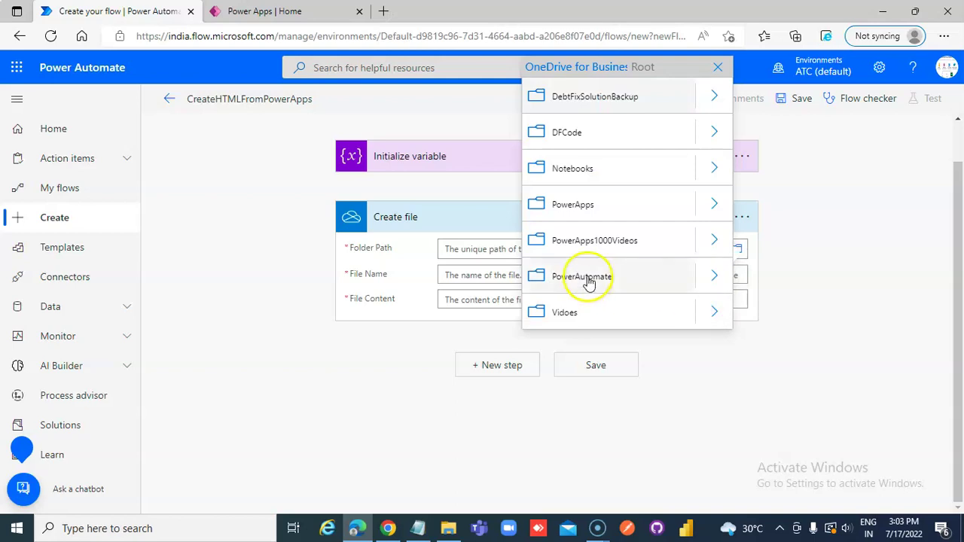
{"action": "left_click", "coordinate": [587, 278]}
{"action": "left_click", "coordinate": [588, 275]}
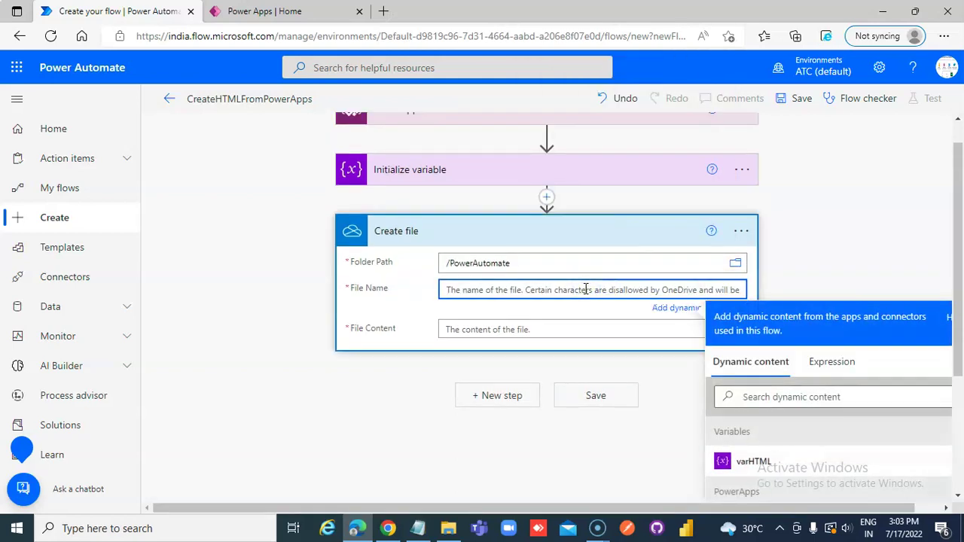
{"action": "type", "text": "gu"}
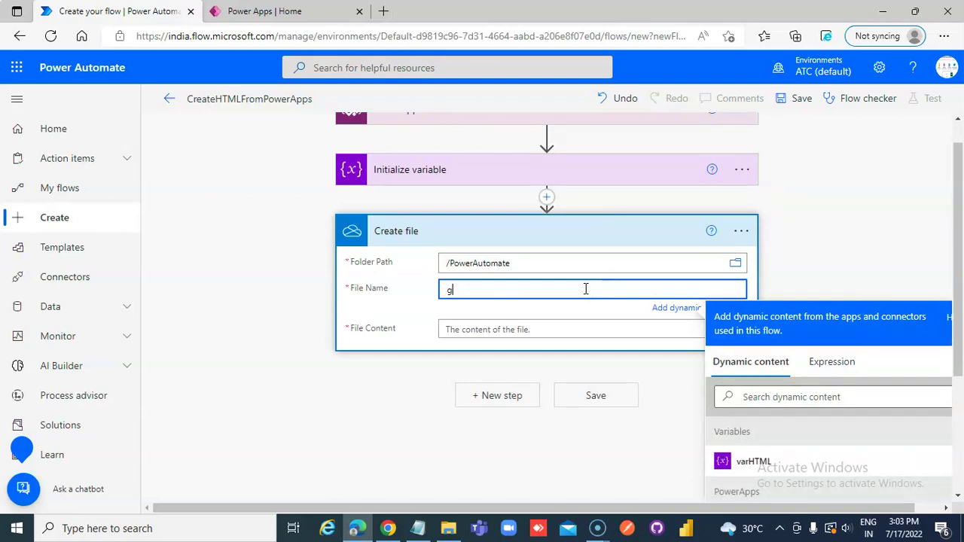
{"action": "key", "text": "BackSpace"}
- Set File Name to the expression concat(guid(), '.html')
{"action": "left_click", "coordinate": [838, 361]}
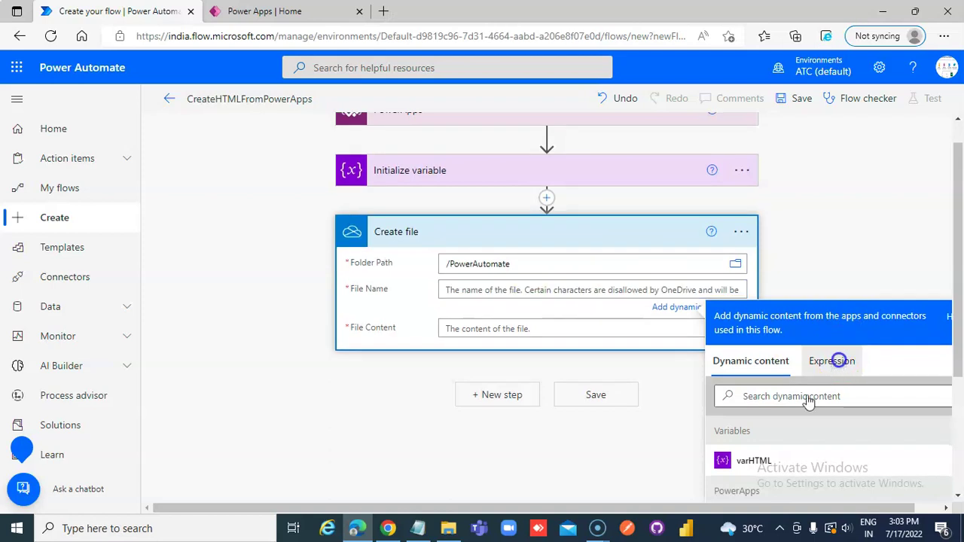
{"action": "left_click", "coordinate": [785, 411]}
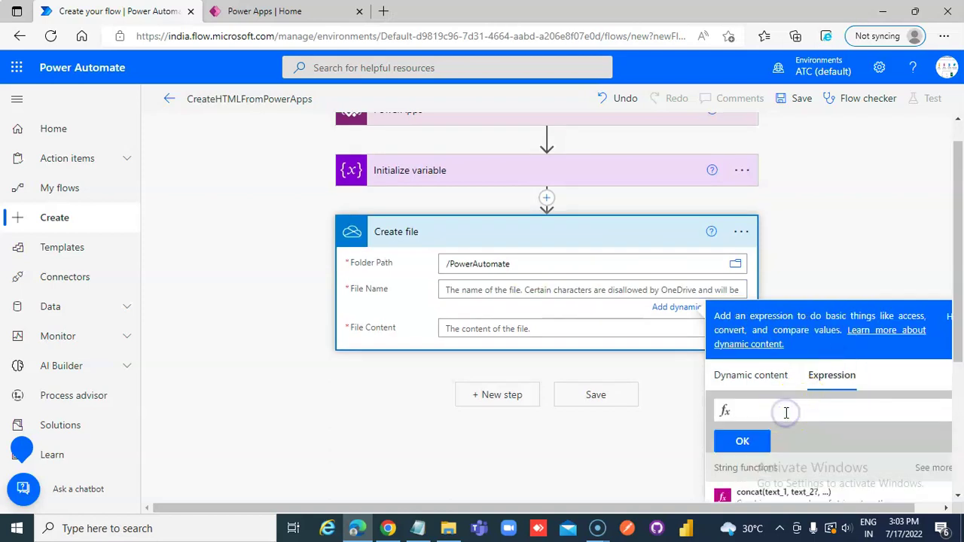
{"action": "type", "text": "concat"}
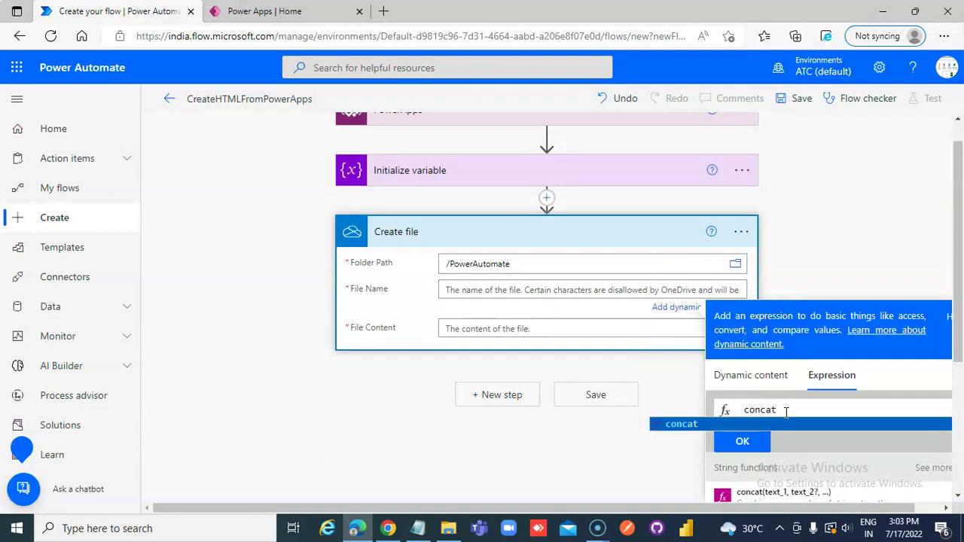
{"action": "type", "text": "("}
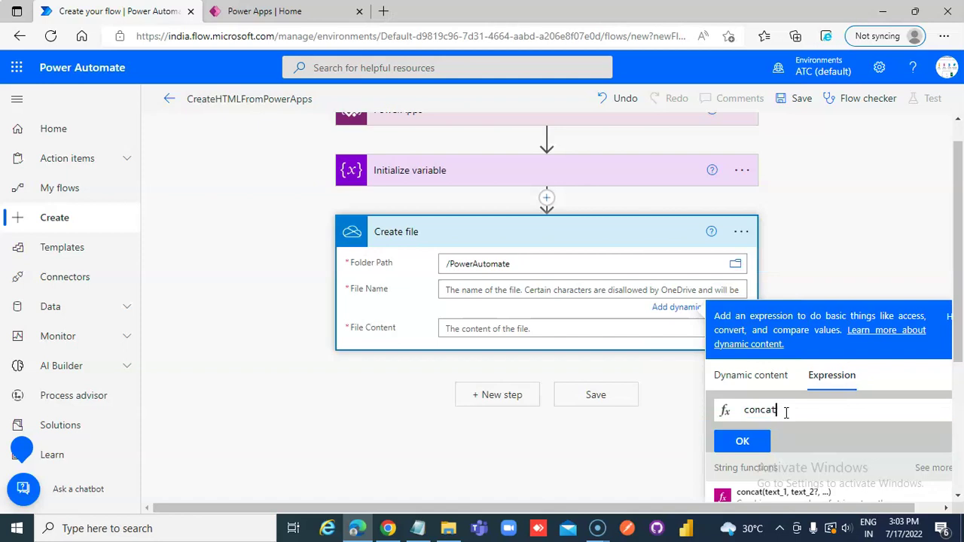
{"action": "type", "text": "("}
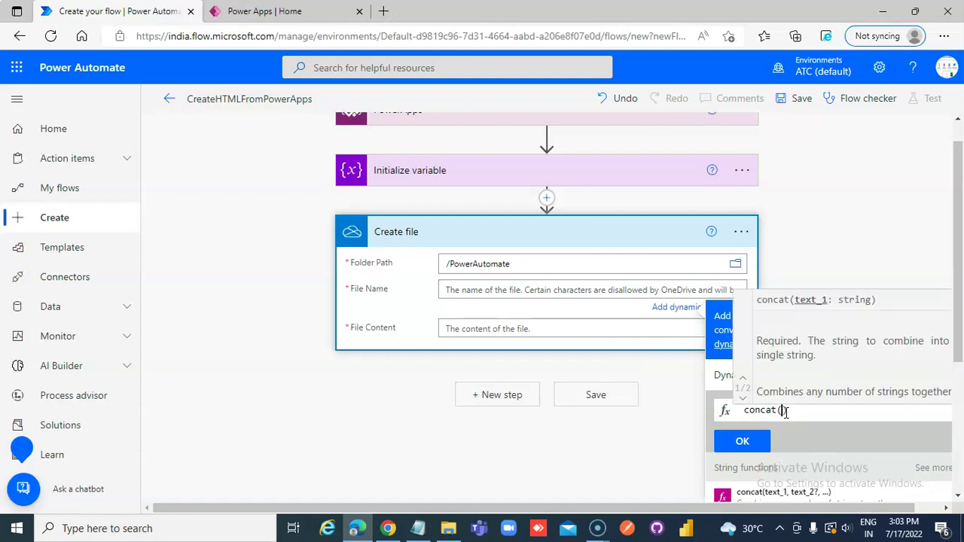
{"action": "type", "text": "guid"}
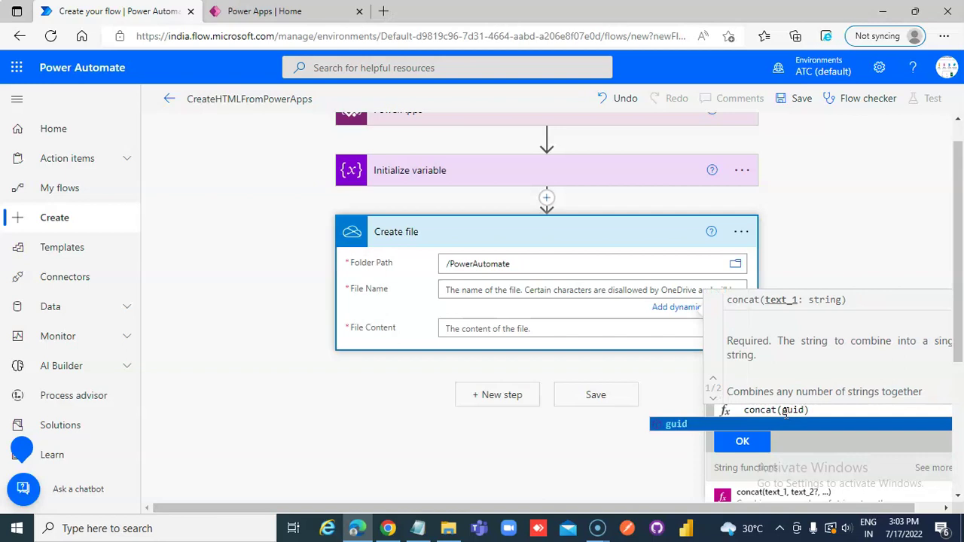
{"action": "type", "text": "("}
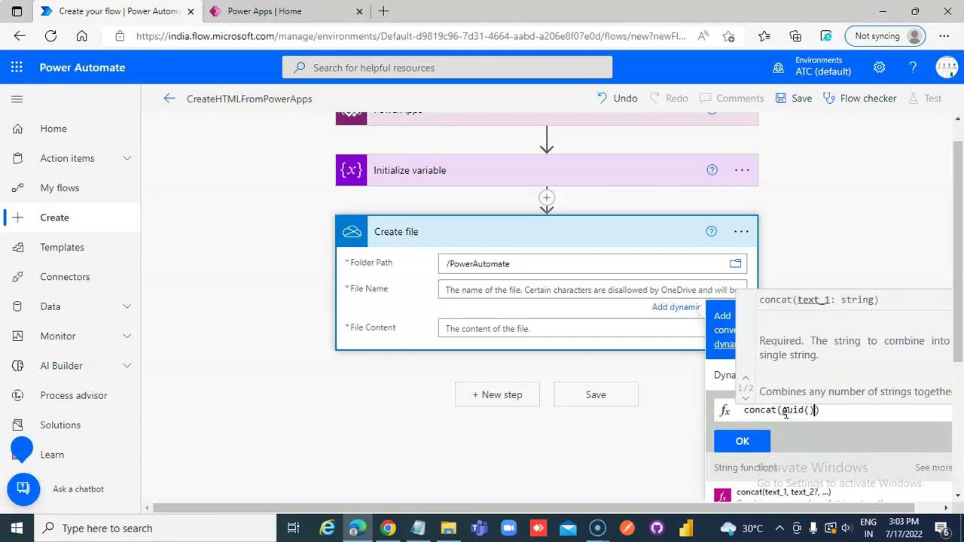
{"action": "type", "text": ", "}
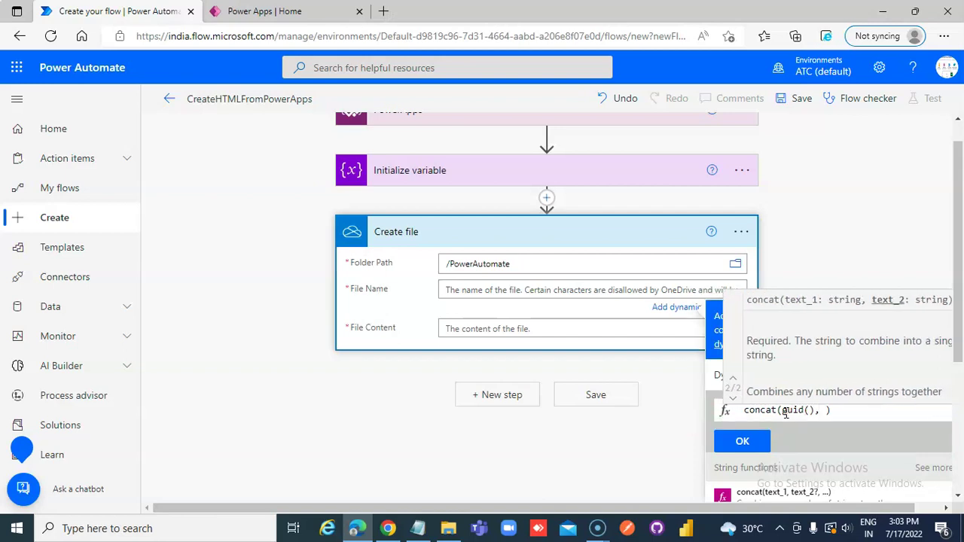
{"action": "type", "text": "''.html"}
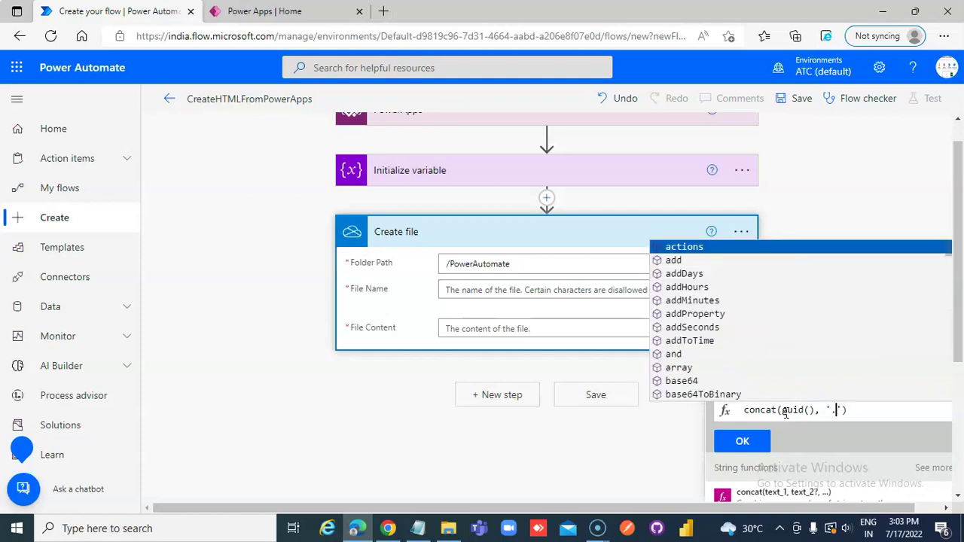
{"action": "left_click", "coordinate": [762, 444]}
{"action": "left_click", "coordinate": [600, 334]}
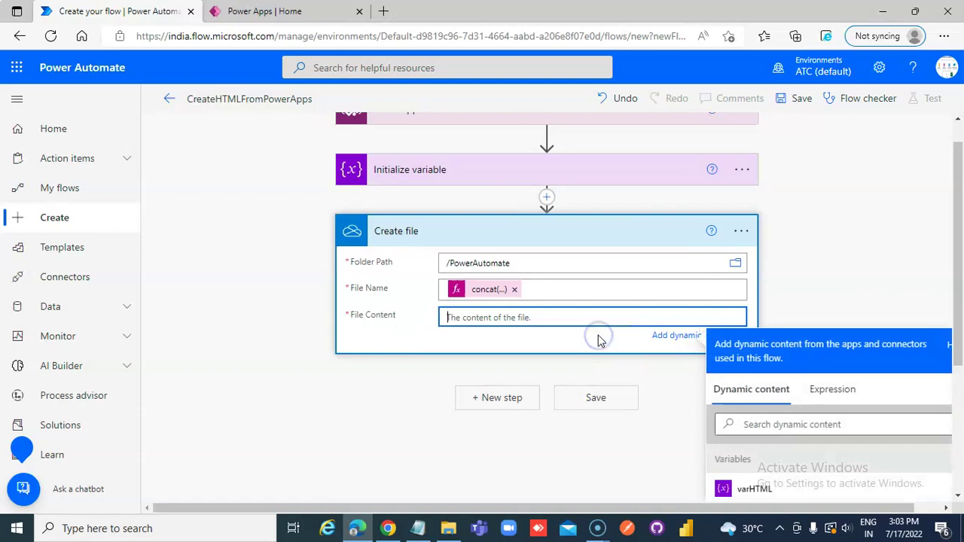
- Fill File Content with varHTML and save the flow
{"action": "left_click", "coordinate": [753, 488]}
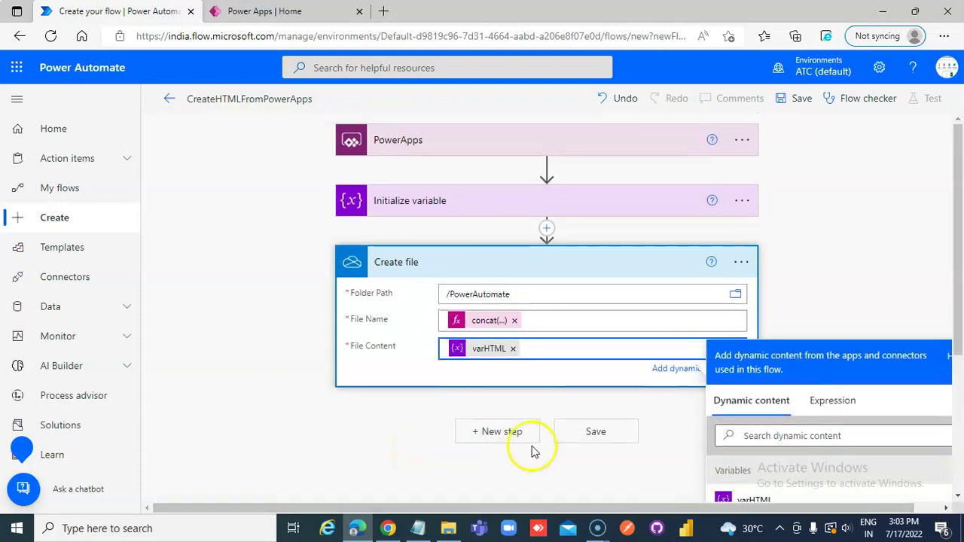
{"action": "left_click", "coordinate": [510, 437]}
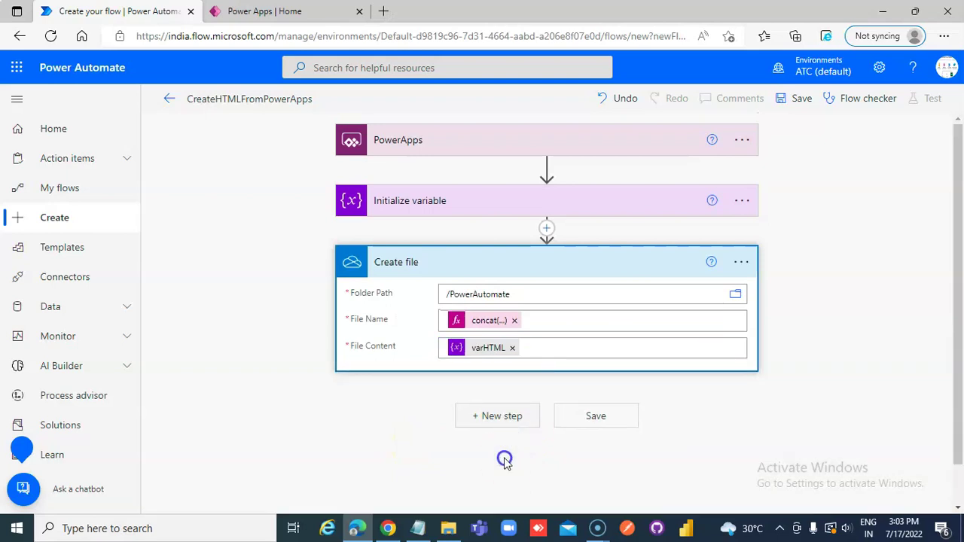
{"action": "left_click", "coordinate": [803, 98]}
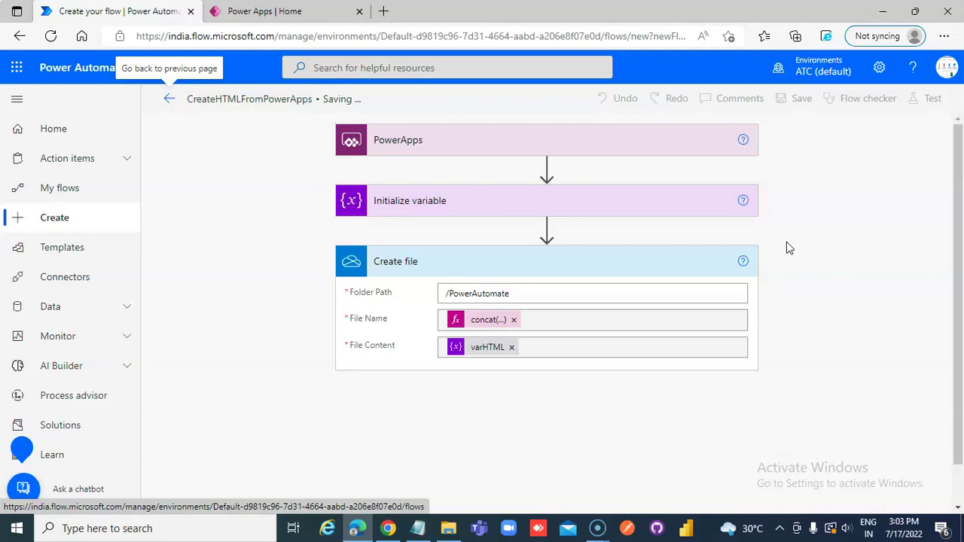
- Run a manual test of the flow with <H2>We will test H2</H2> as the input value
{"action": "left_click", "coordinate": [932, 98]}
{"action": "left_click", "coordinate": [762, 487]}
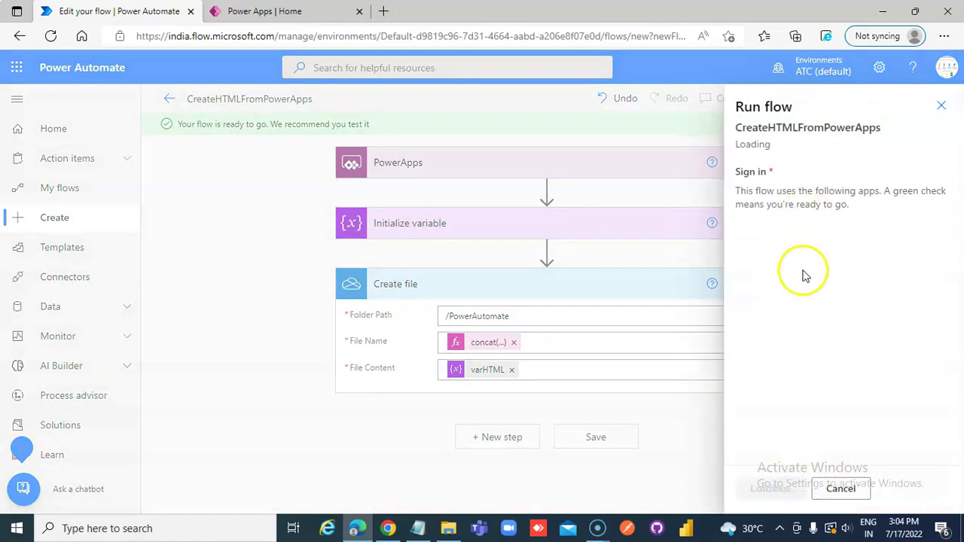
{"action": "left_click", "coordinate": [766, 488]}
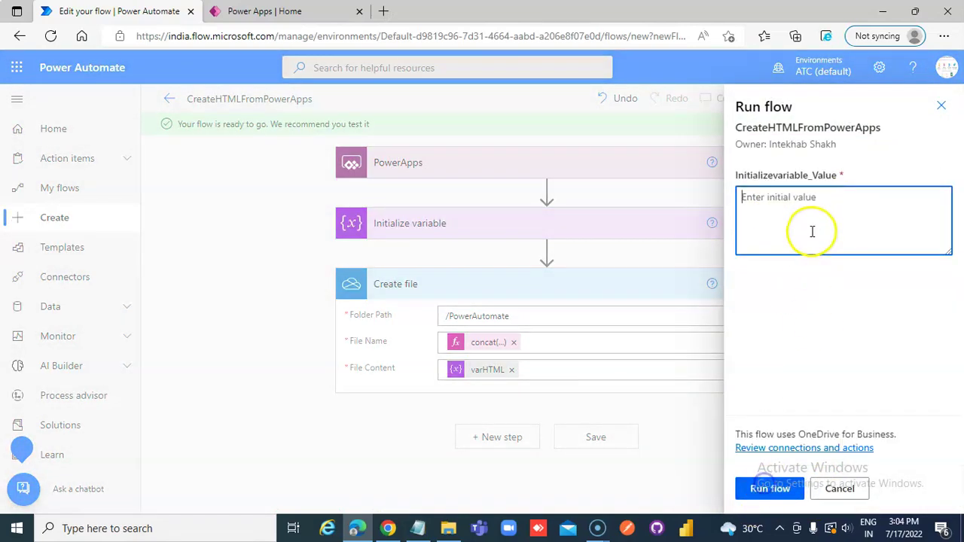
{"action": "type", "text": "<>"}
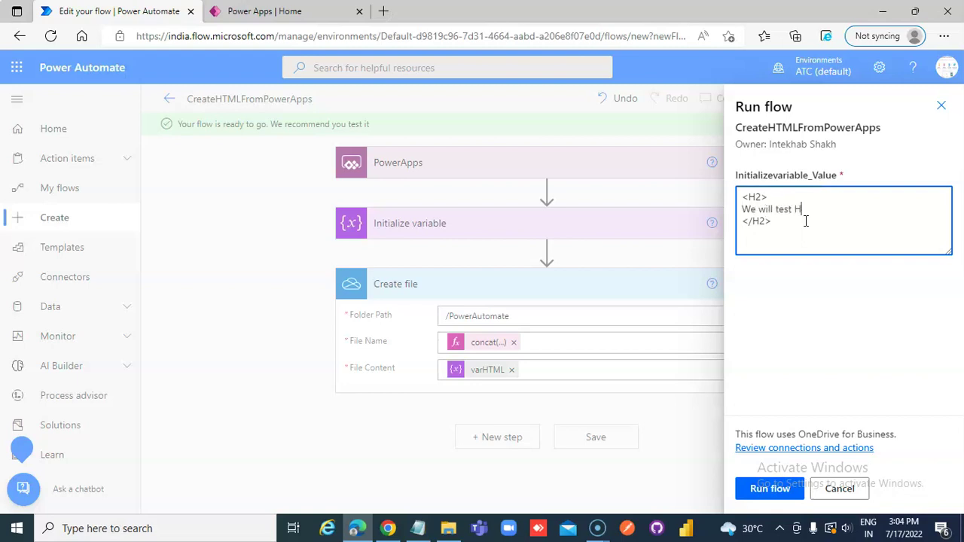
{"action": "left_click", "coordinate": [769, 488]}
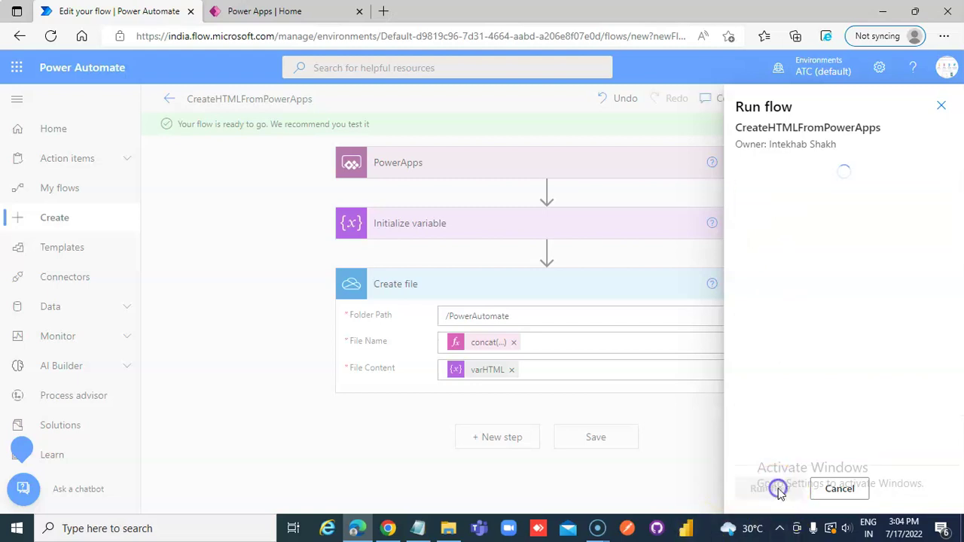
{"action": "left_click", "coordinate": [762, 488]}
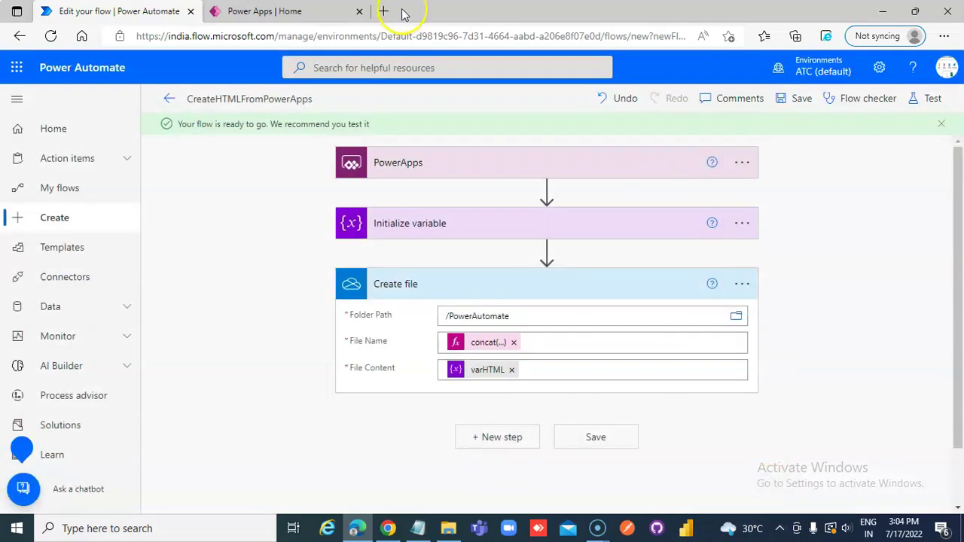
- Open OneDrive's My files in a new Edge tab
{"action": "left_click", "coordinate": [384, 11]}
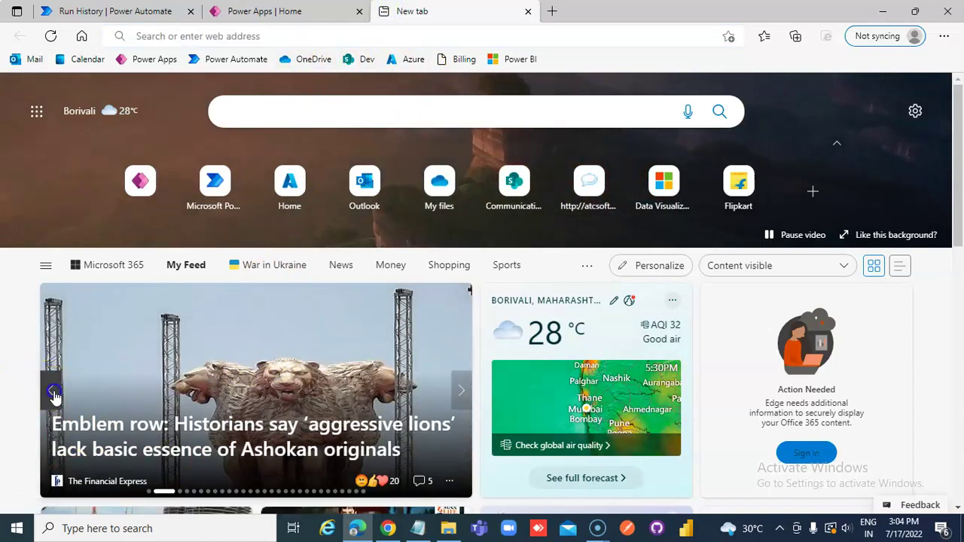
{"action": "left_click", "coordinate": [51, 391]}
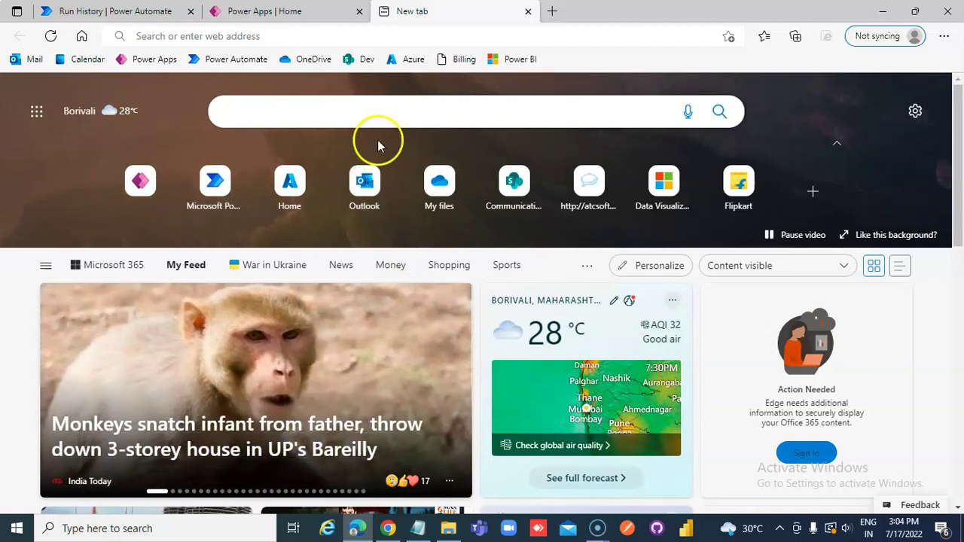
{"action": "left_click", "coordinate": [313, 63]}
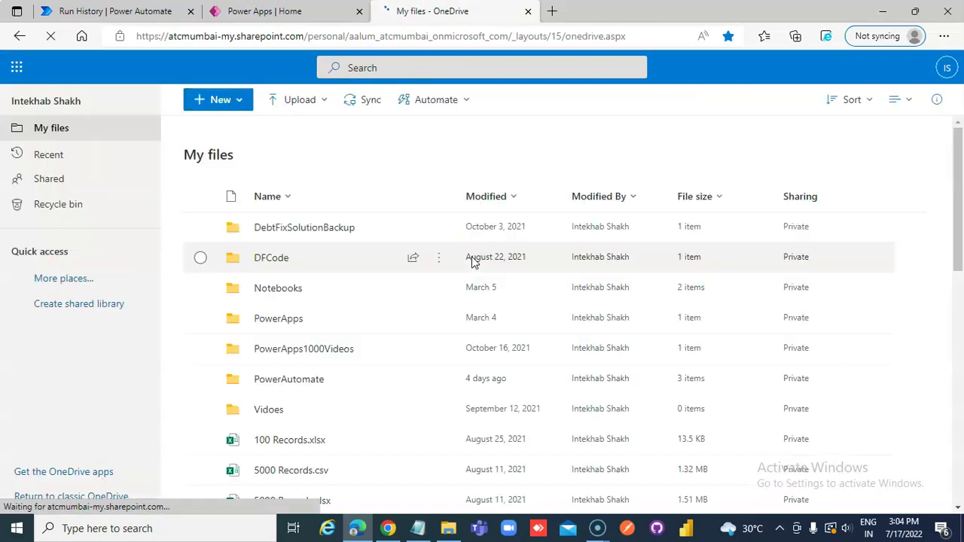
- Open the new HTML file in the PowerAutomate folder to confirm it shows 'We will test H2'
{"action": "left_click", "coordinate": [290, 384]}
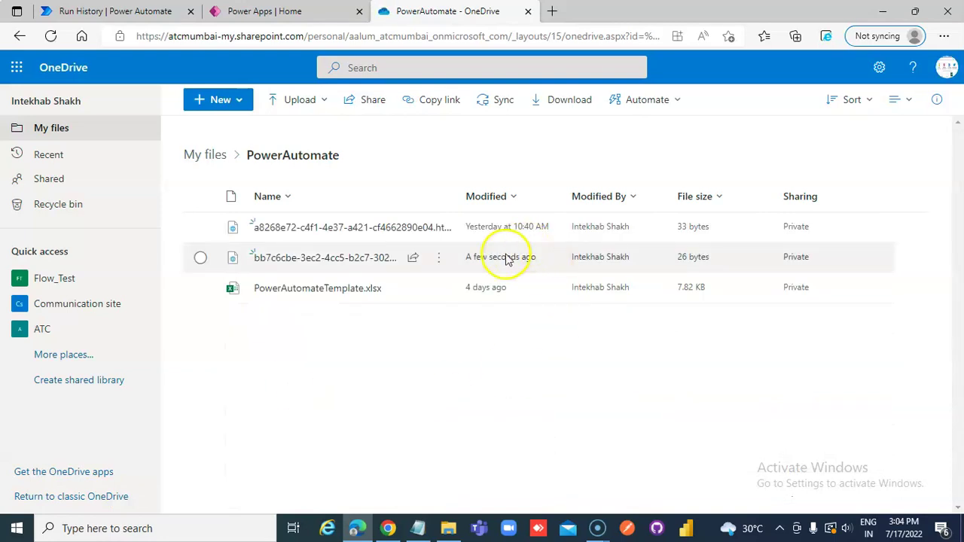
{"action": "left_click", "coordinate": [292, 257]}
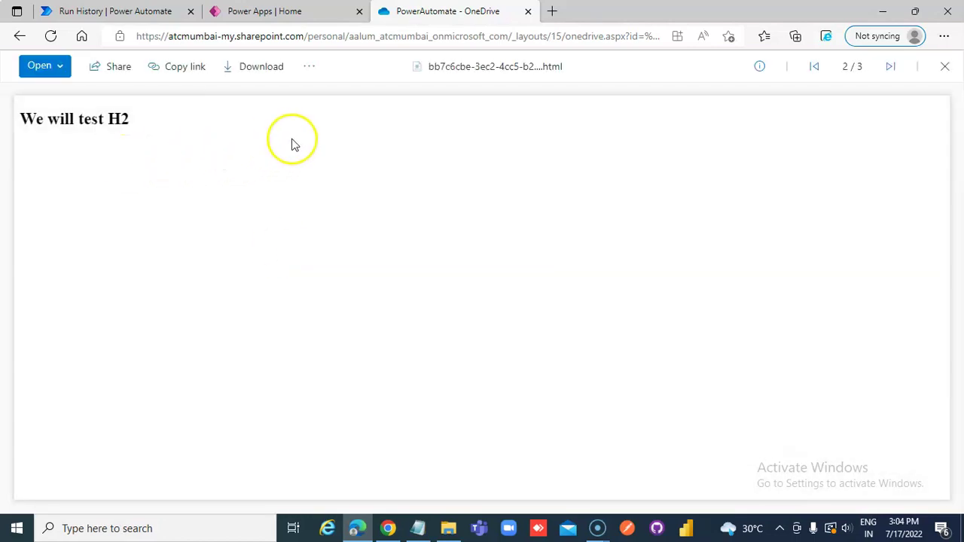
{"action": "left_click", "coordinate": [20, 35]}
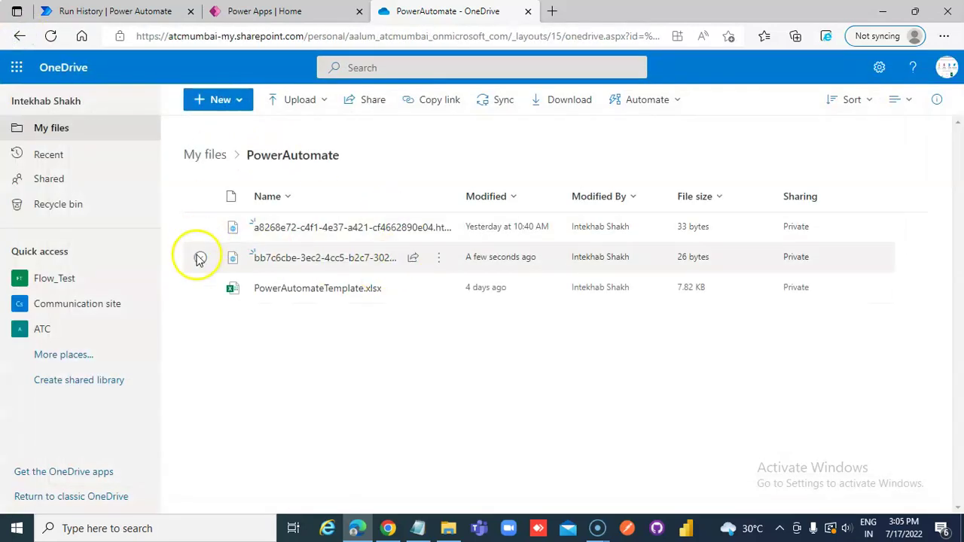
- Delete both HTML files from the PowerAutomate folder and return to Power Apps Home
{"action": "left_click", "coordinate": [201, 227]}
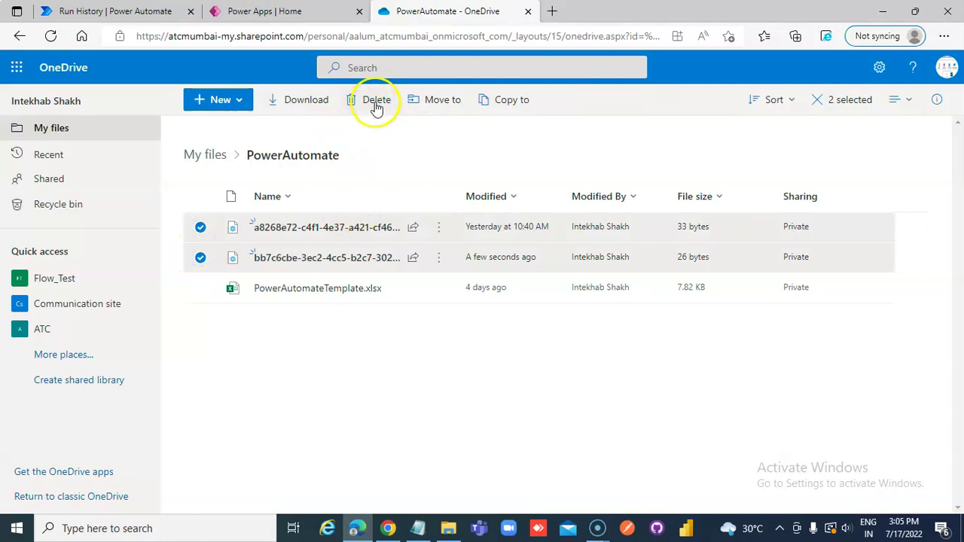
{"action": "left_click", "coordinate": [377, 99]}
{"action": "left_click", "coordinate": [527, 338]}
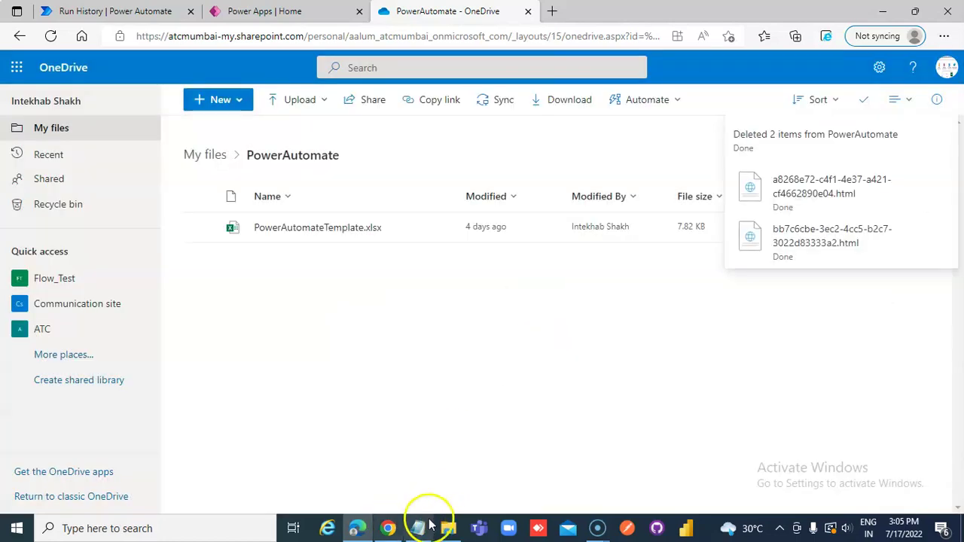
{"action": "left_click", "coordinate": [268, 11]}
{"action": "left_click", "coordinate": [235, 255]}
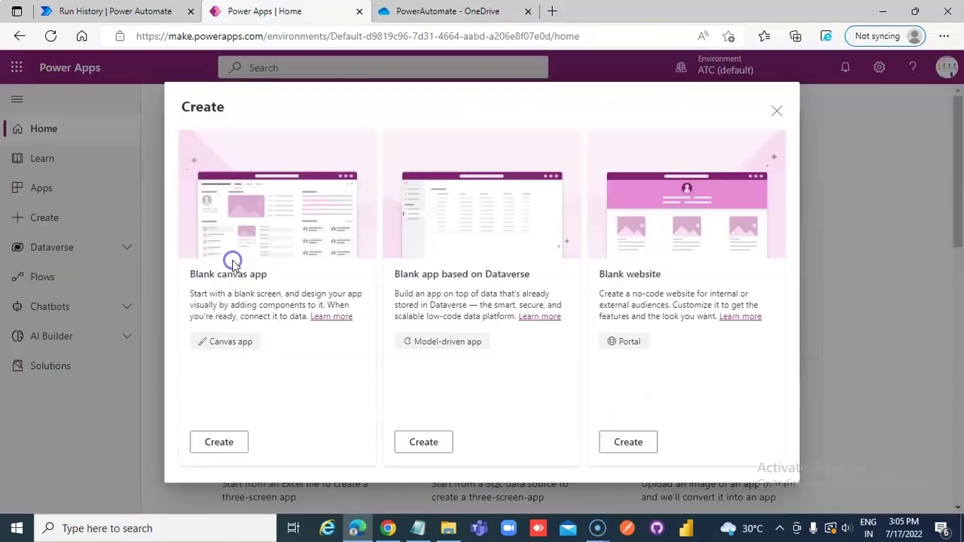
- Create a blank Tablet-format canvas app named App
{"action": "left_click", "coordinate": [206, 444]}
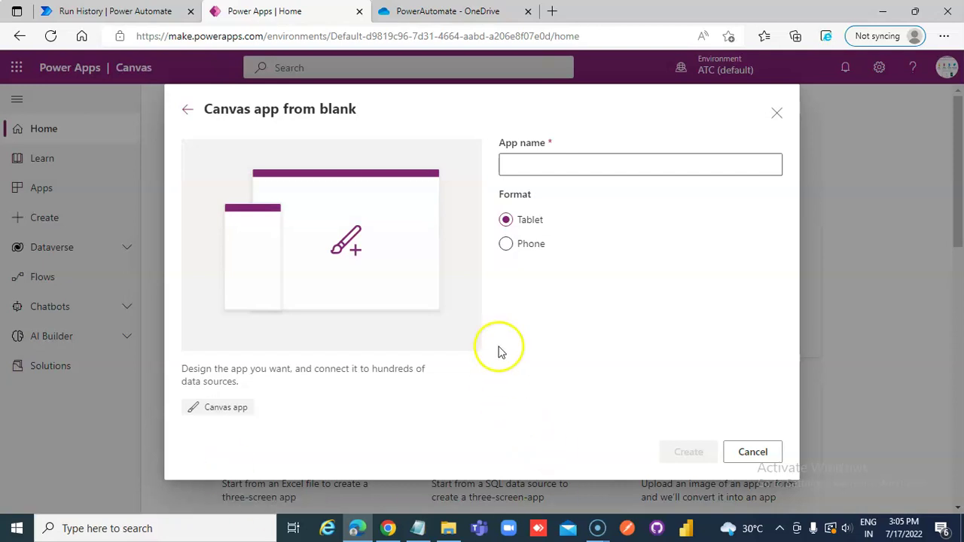
{"action": "left_click", "coordinate": [569, 168]}
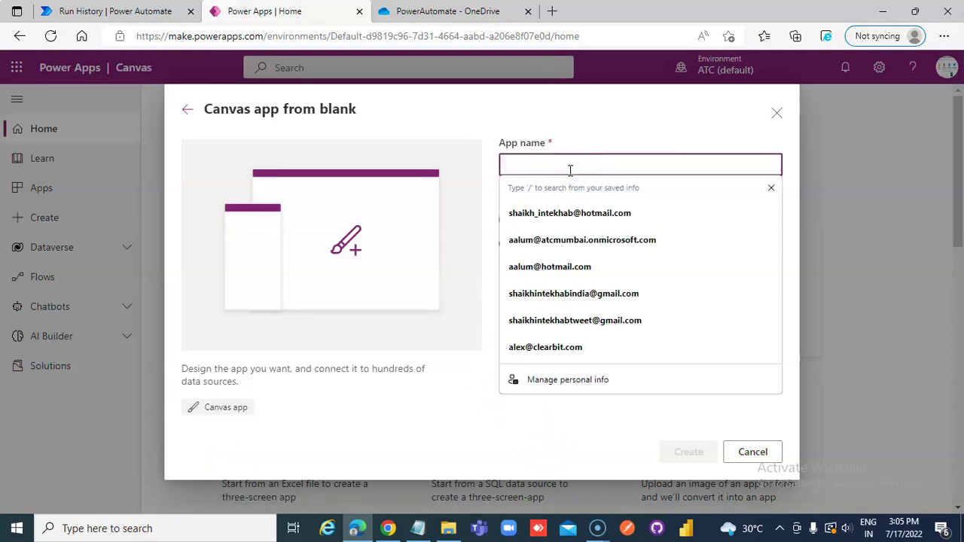
{"action": "type", "text": "App"}
{"action": "left_click", "coordinate": [685, 452]}
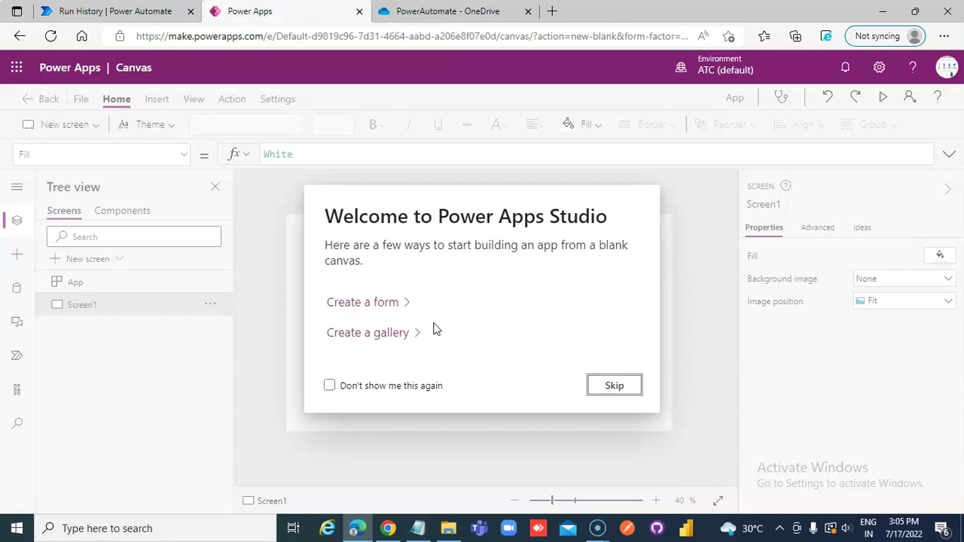
- Add a text input to the blank Screen1
{"action": "left_click", "coordinate": [609, 386]}
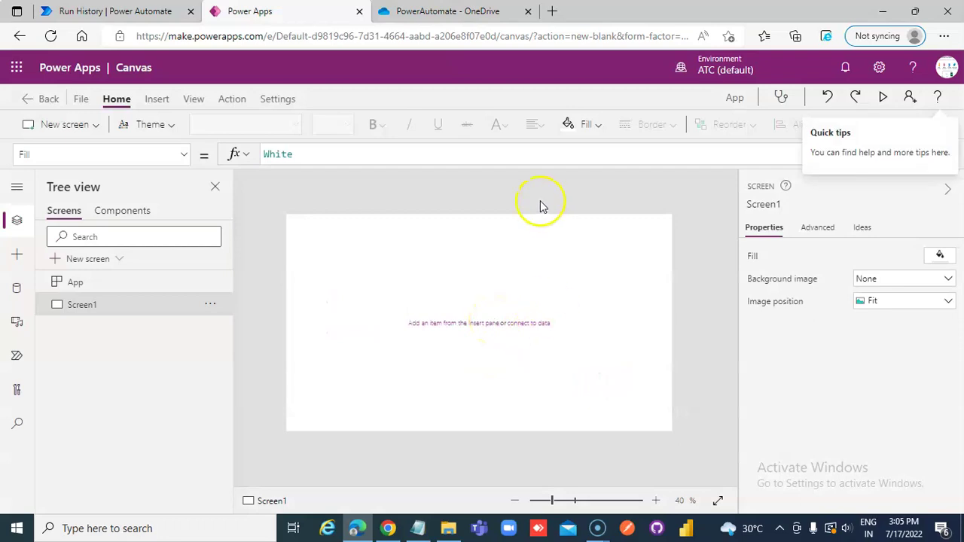
{"action": "left_click", "coordinate": [156, 98]}
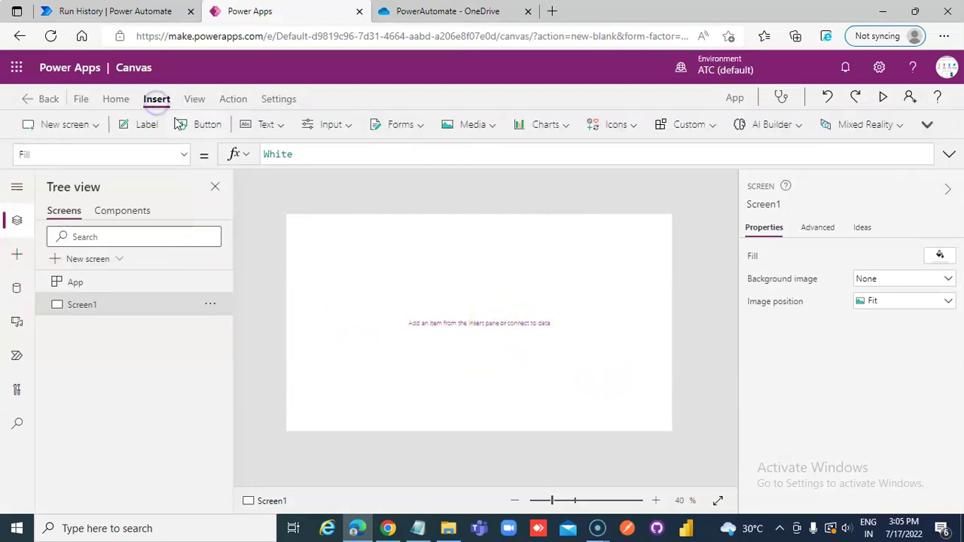
{"action": "left_click", "coordinate": [277, 124]}
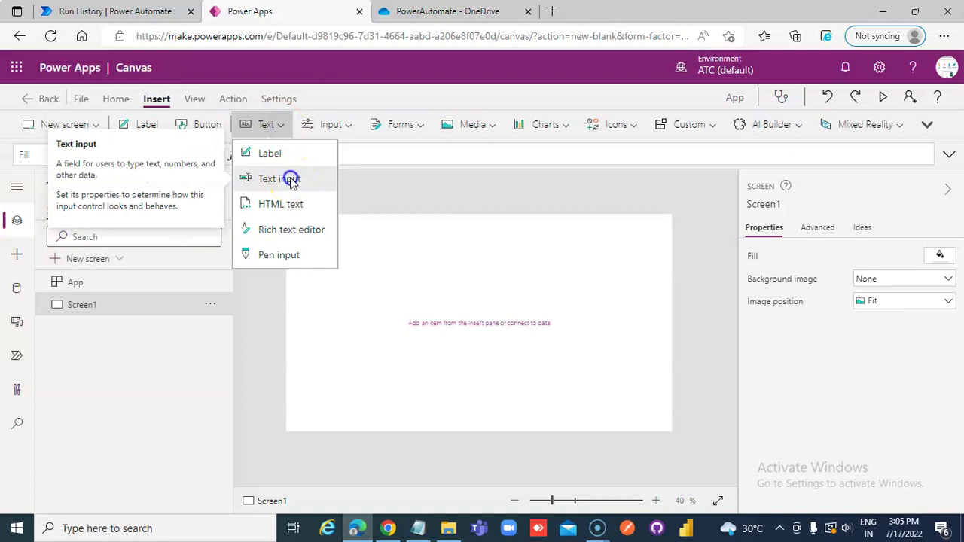
{"action": "left_click", "coordinate": [290, 178]}
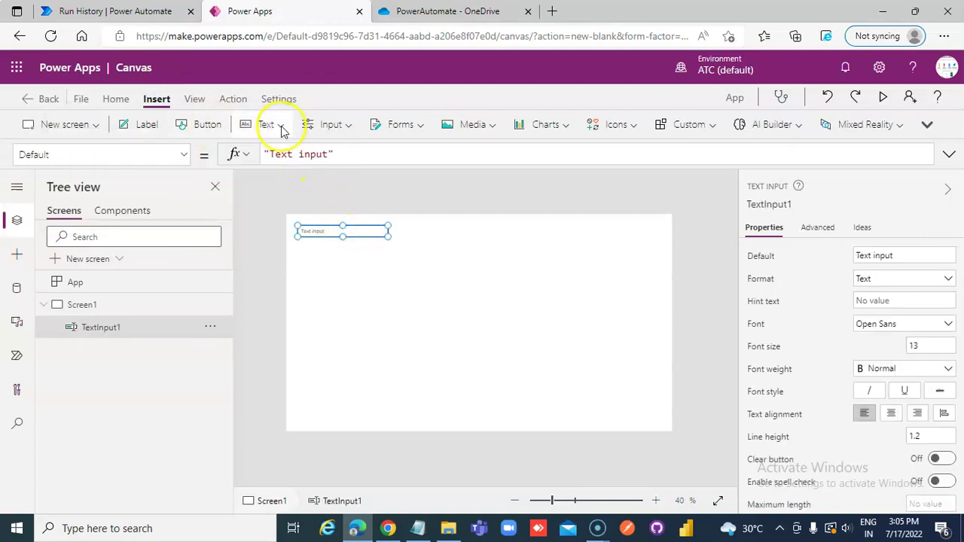
- Add an HTML text control below the input, enlarged to 710 by 380
{"action": "left_click", "coordinate": [275, 125]}
{"action": "left_click", "coordinate": [305, 203]}
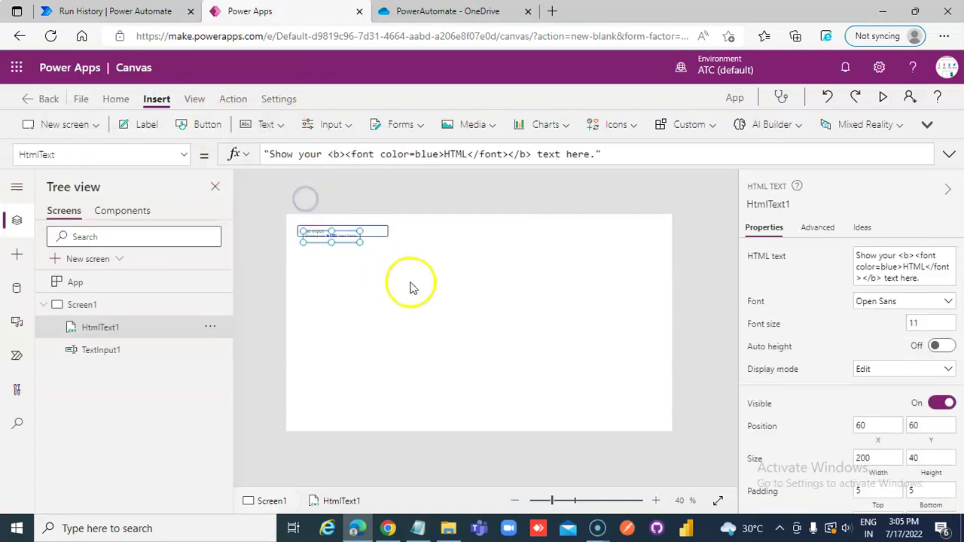
{"action": "left_click_drag", "start_coordinate": [334, 237], "coordinate": [517, 386]}
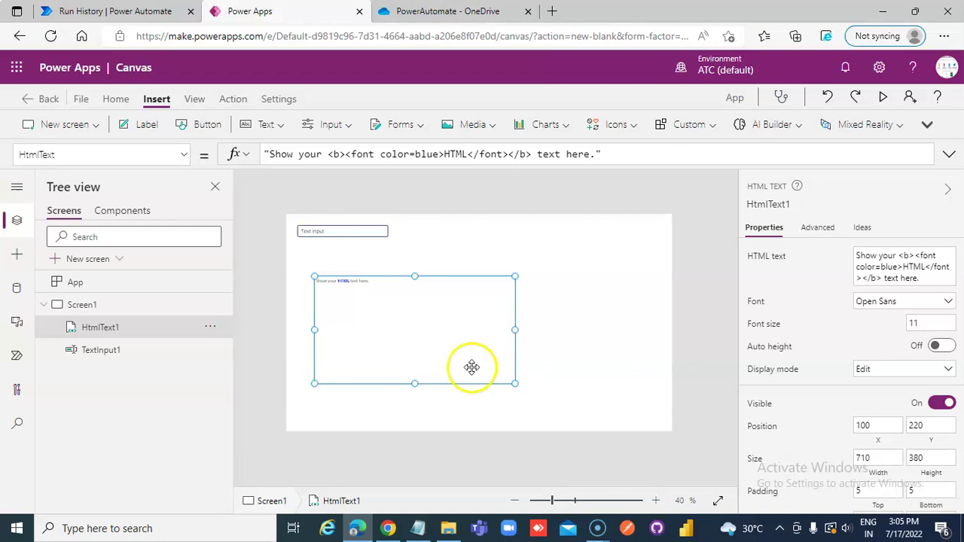
- Set HtmlText1's HtmlText to "<H1>The text in textinout is " & TextInput1.Text & "</H1>"
{"action": "left_click_drag", "start_coordinate": [634, 158], "coordinate": [209, 153]}
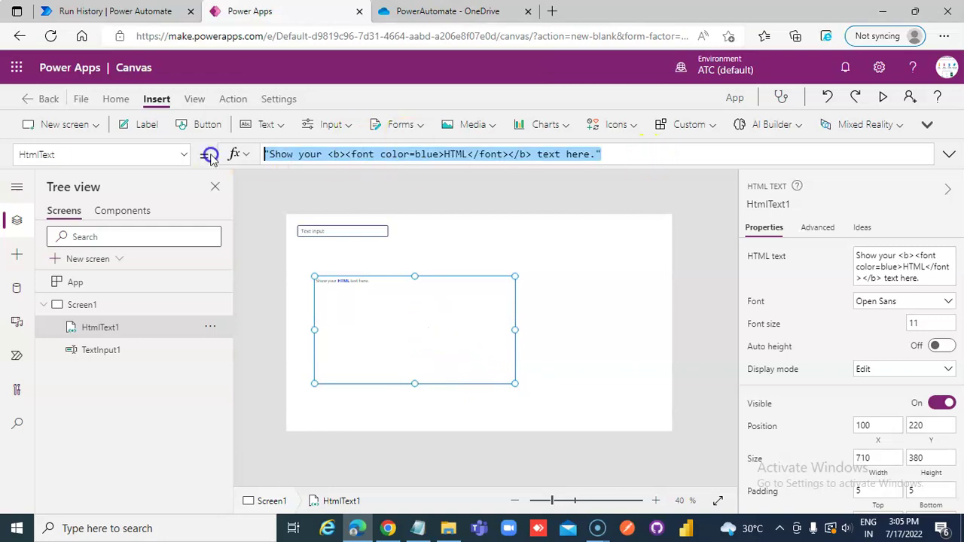
{"action": "type", "text": "\"\""}
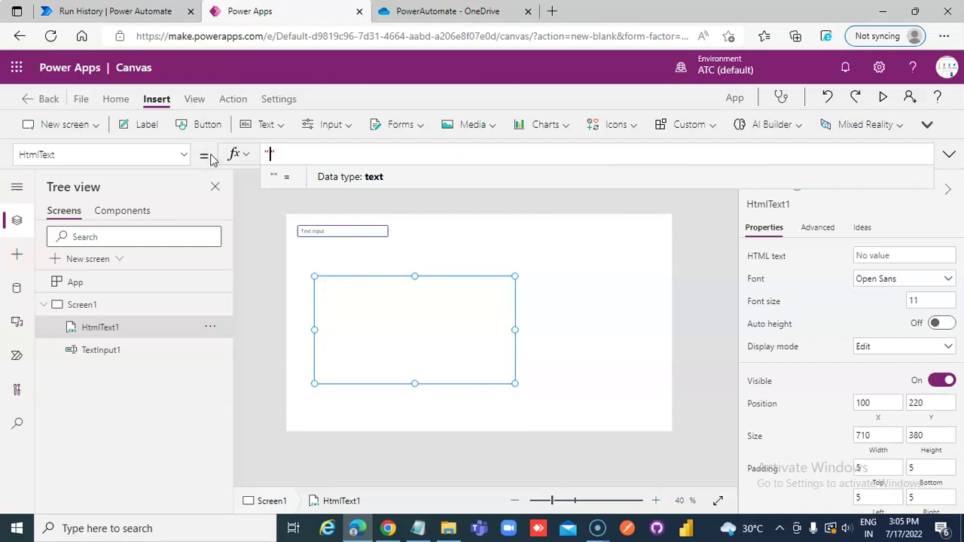
{"action": "type", "text": "<>"}
{"action": "key", "text": "Left"}
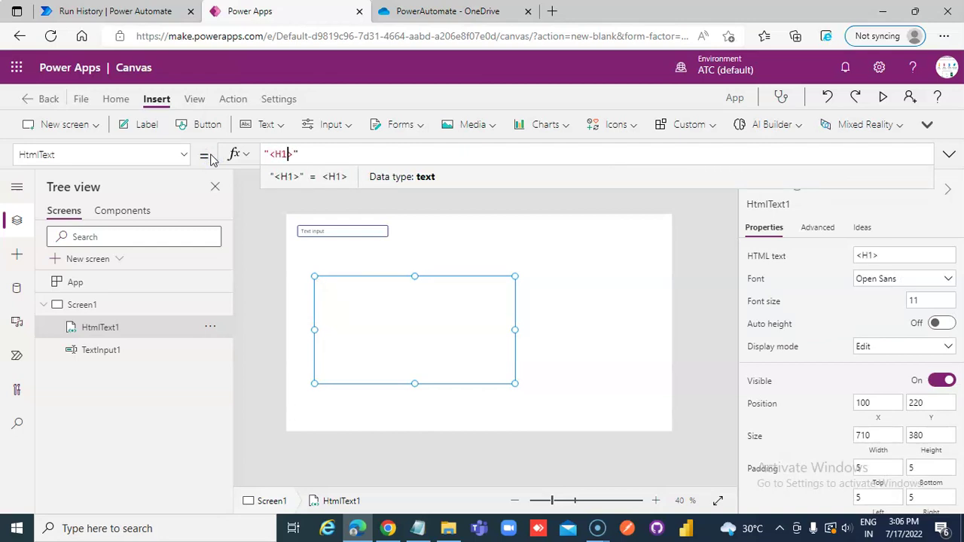
{"action": "type", "text": "<>"}
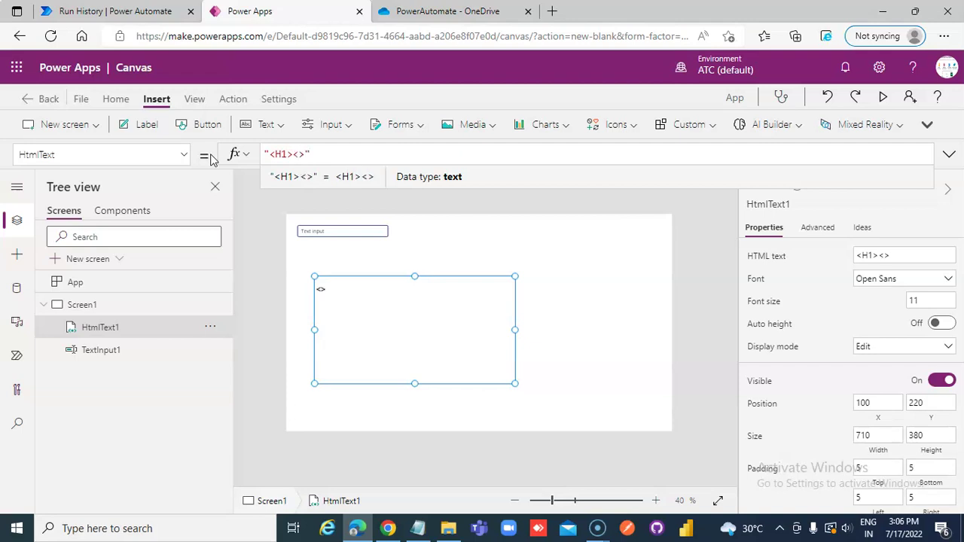
{"action": "type", "text": "/H2"}
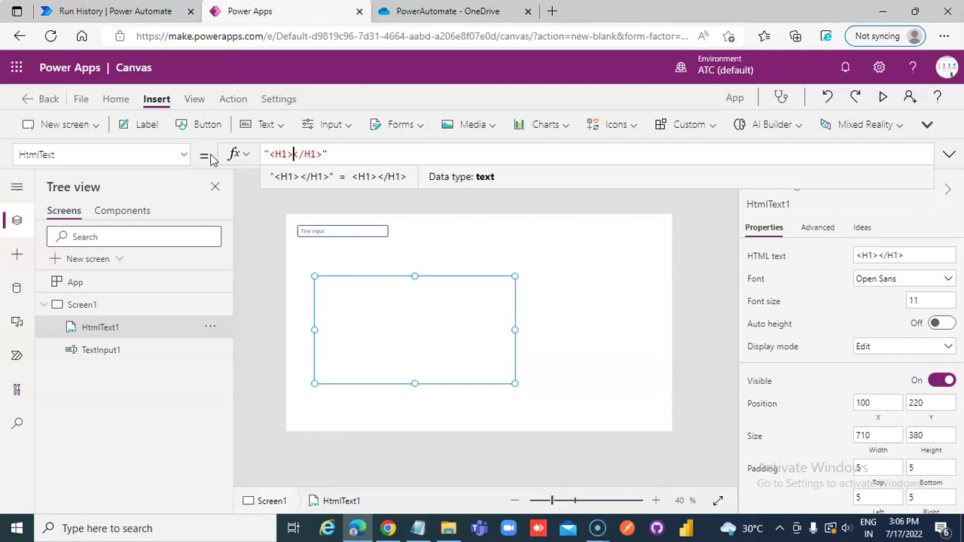
{"action": "type", "text": "The te"}
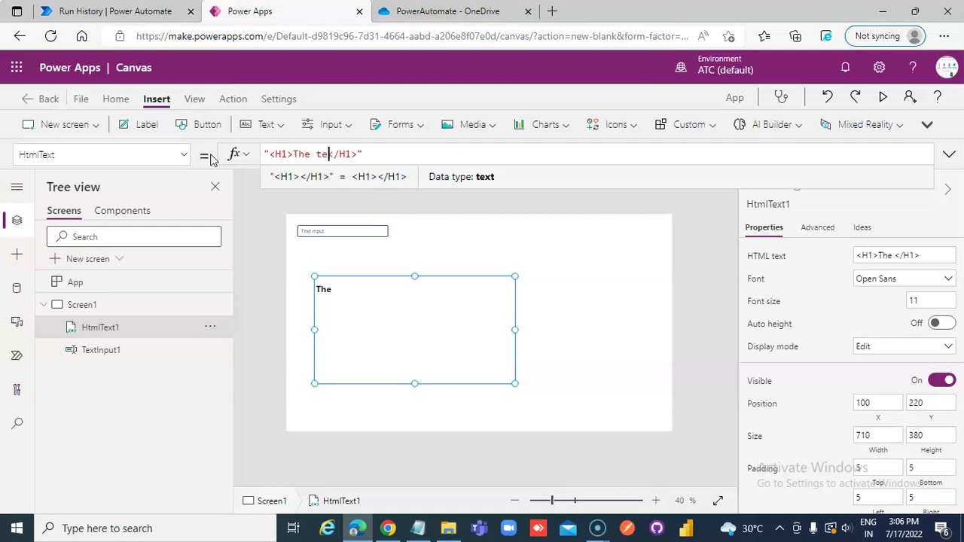
{"action": "type", "text": "xt in te"}
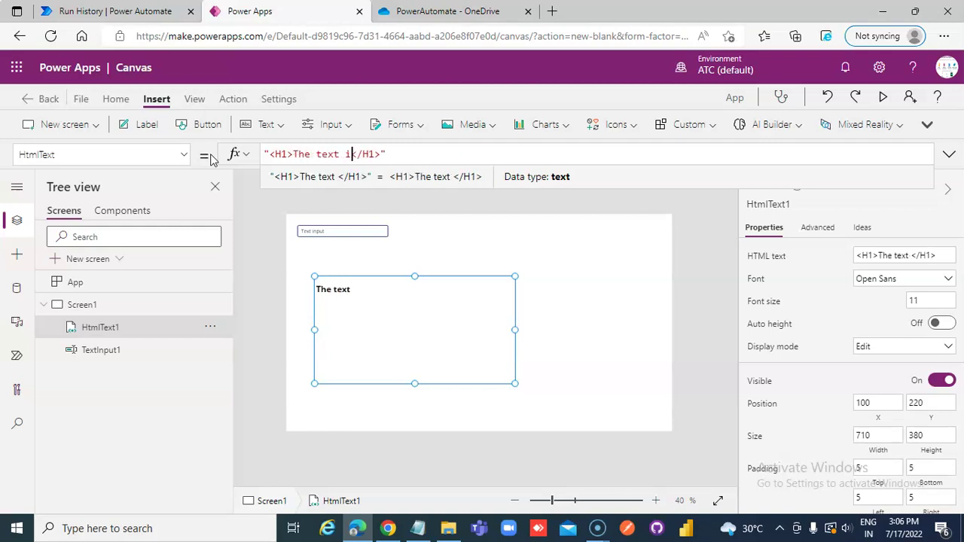
{"action": "type", "text": "xtinout "}
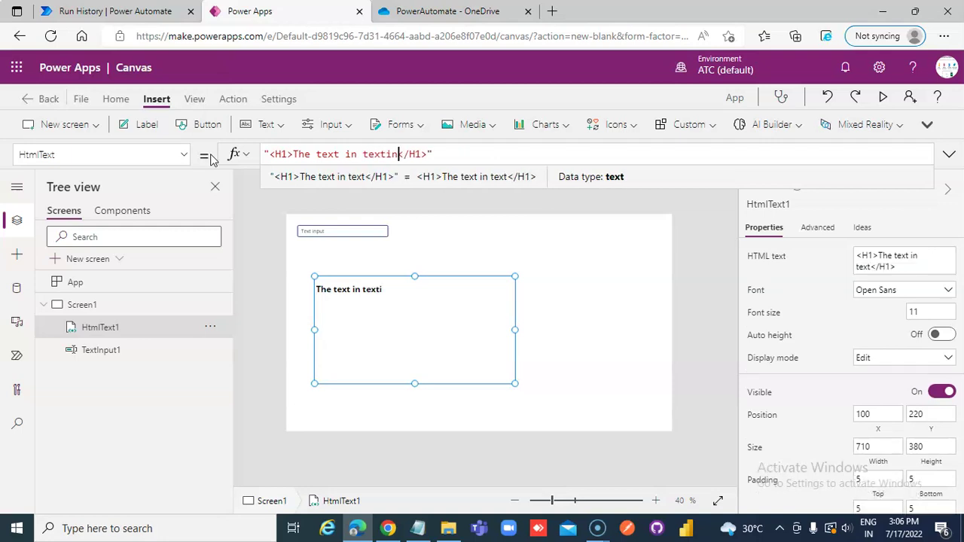
{"action": "type", "text": "is "}
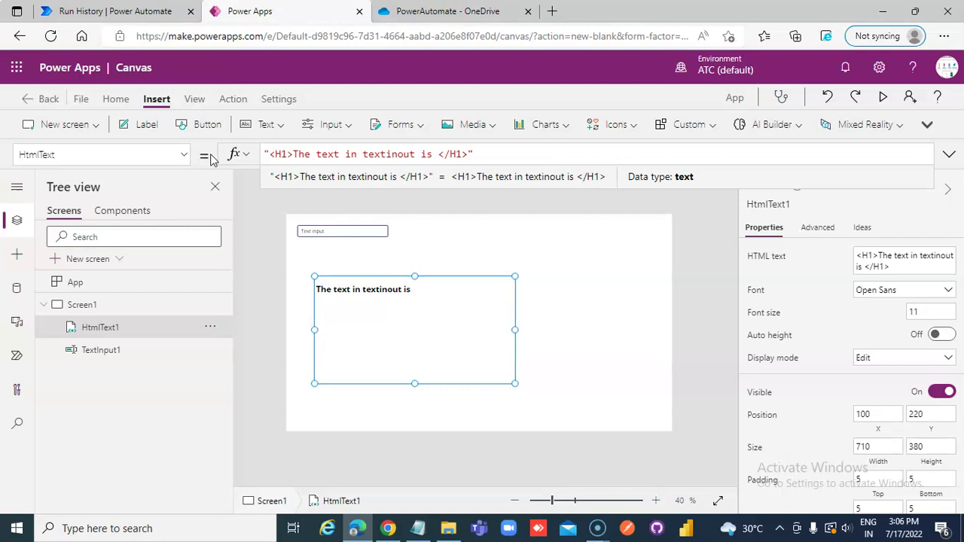
{"action": "type", "text": "\""}
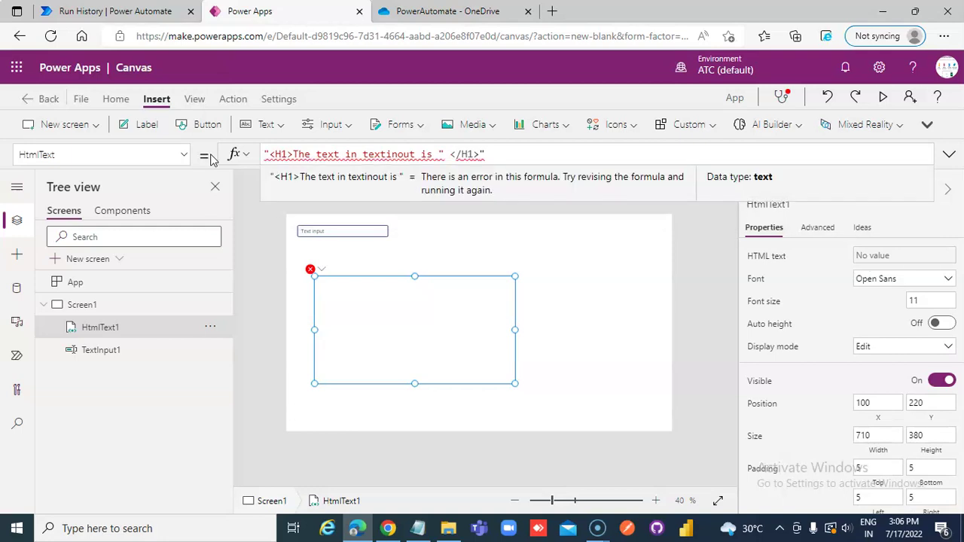
{"action": "type", "text": "%^&"}
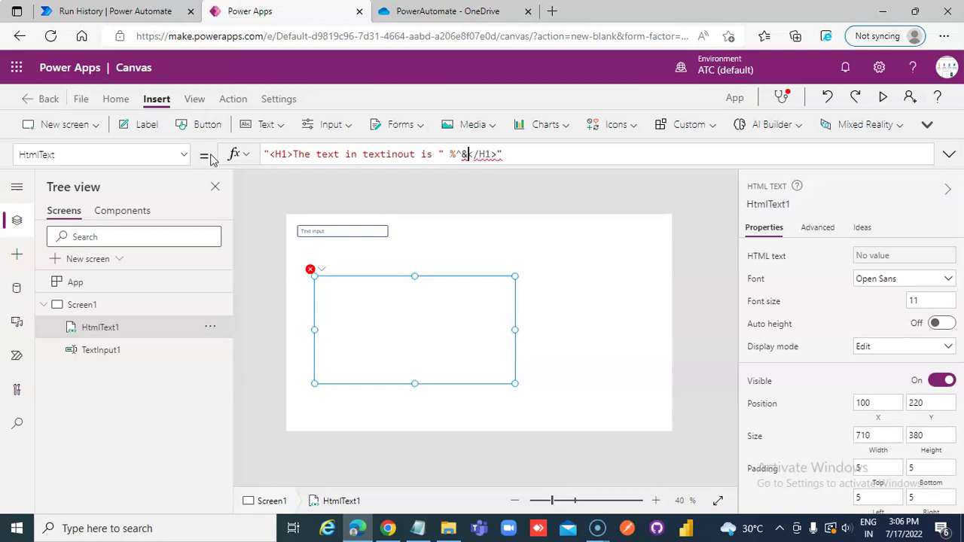
{"action": "key", "text": "BackSpace"}
{"action": "key", "text": "BackSpace"}
{"action": "type", "text": "Text"}
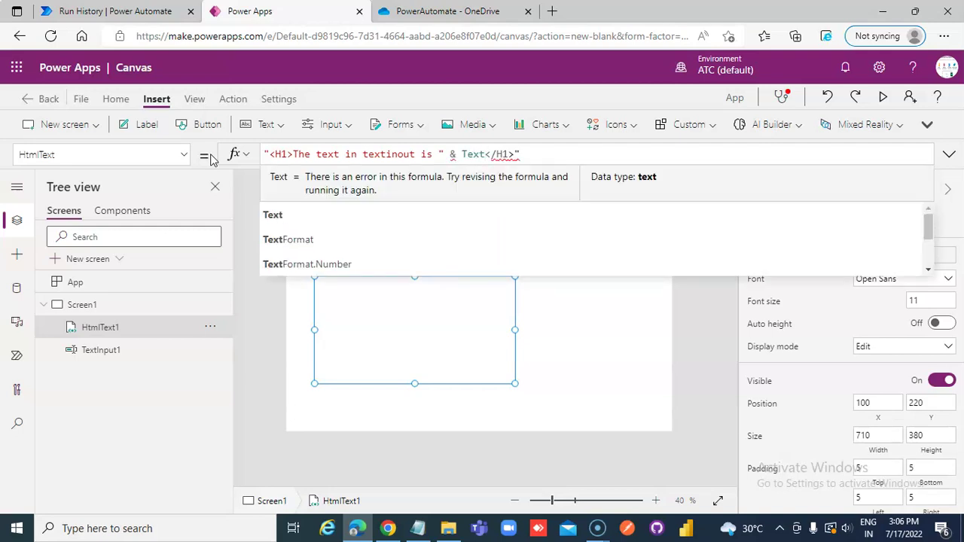
{"action": "type", "text": "Inpu"}
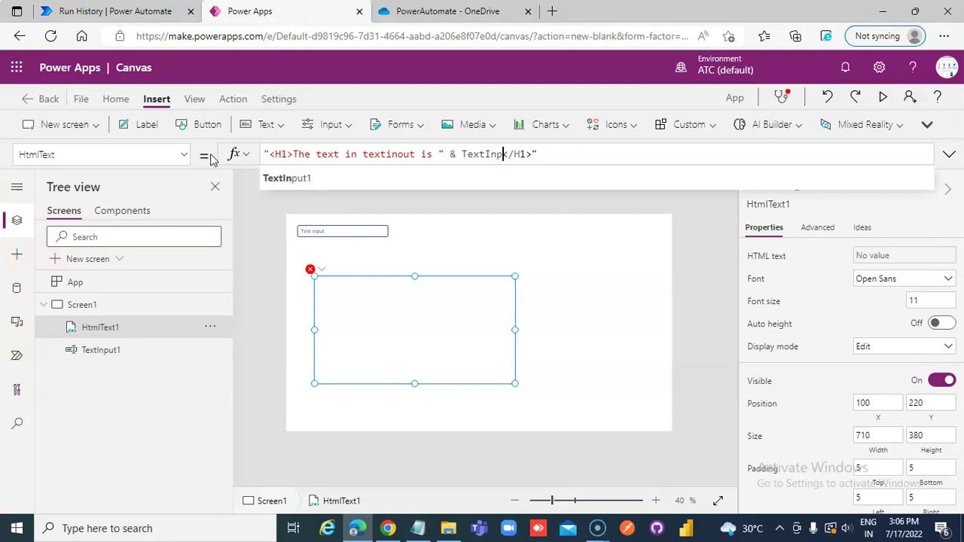
{"action": "left_click", "coordinate": [289, 179]}
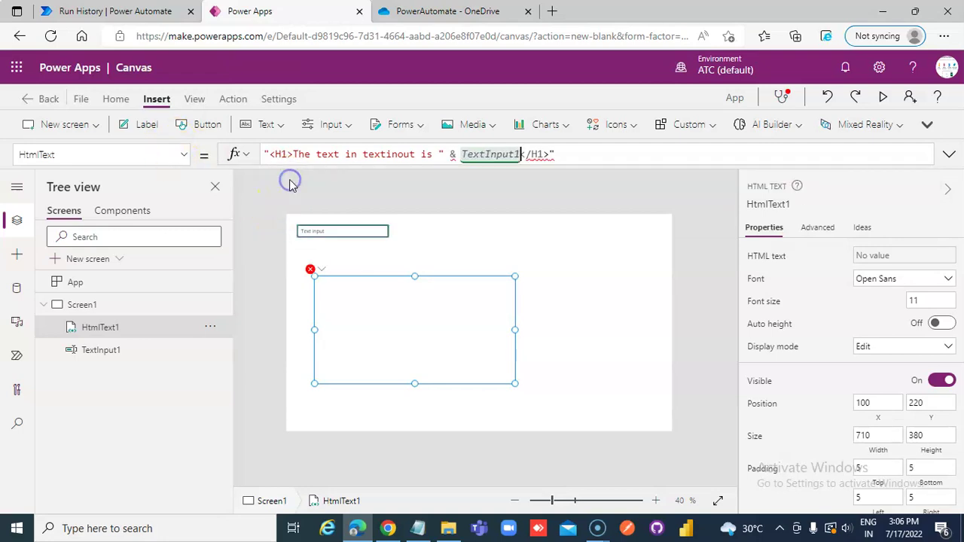
{"action": "type", "text": ".Text "}
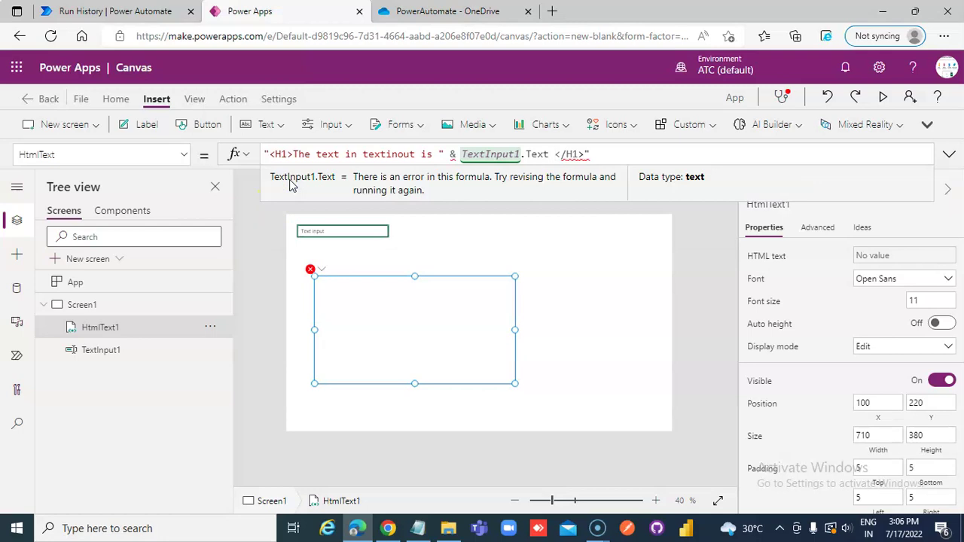
{"action": "type", "text": "& \""}
{"action": "left_click", "coordinate": [406, 233]}
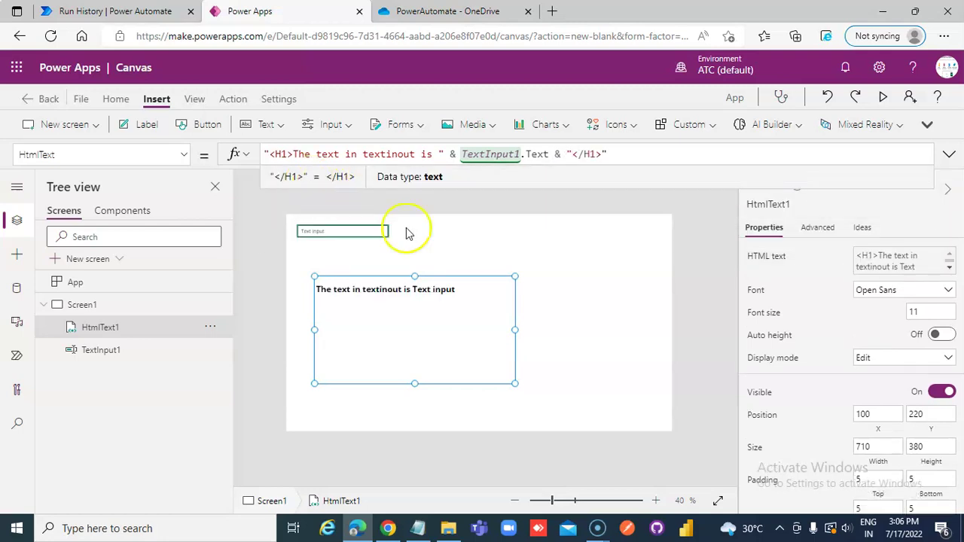
{"action": "left_click", "coordinate": [451, 300]}
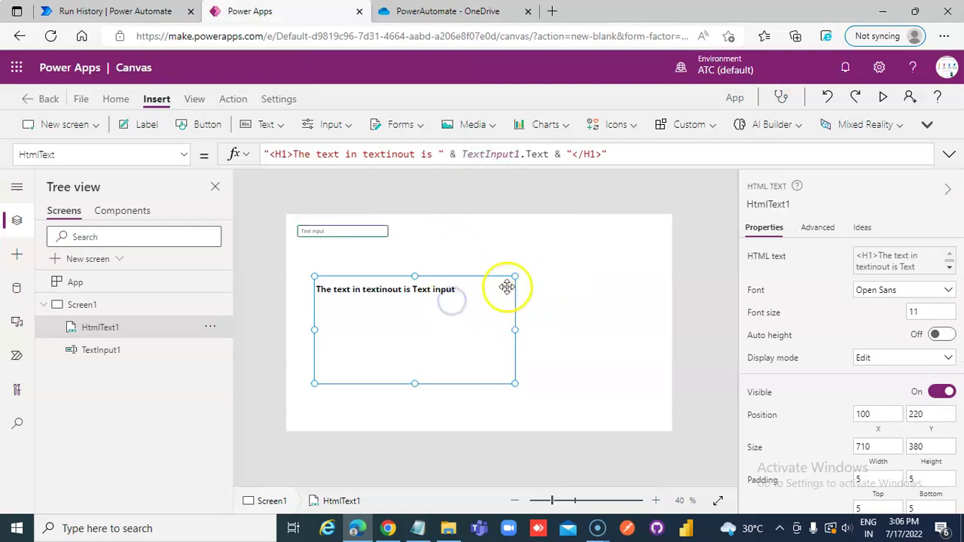
- Place Button1 right of the HTML text and add the CreateHTMLFromPowerApps flow to the app
{"action": "left_click", "coordinate": [186, 124]}
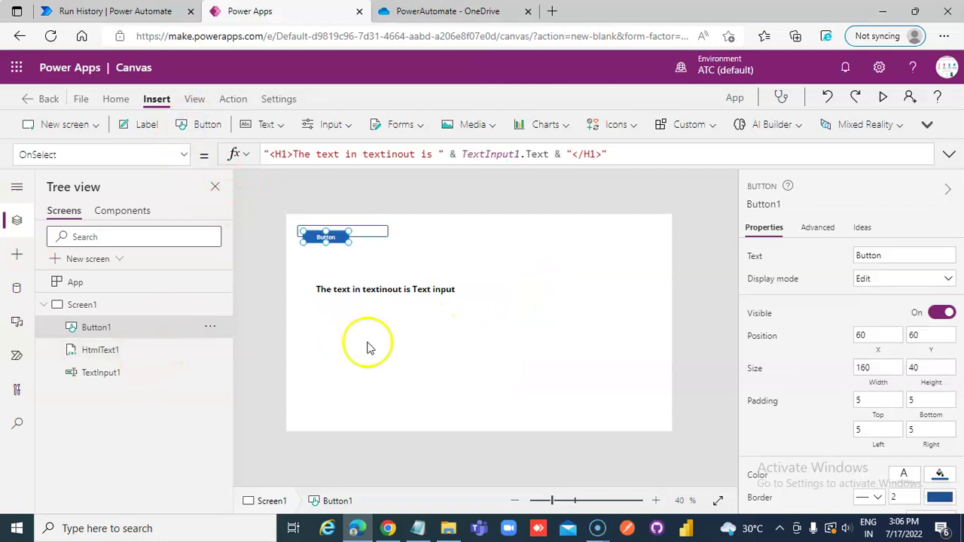
{"action": "left_click_drag", "start_coordinate": [343, 238], "coordinate": [606, 325]}
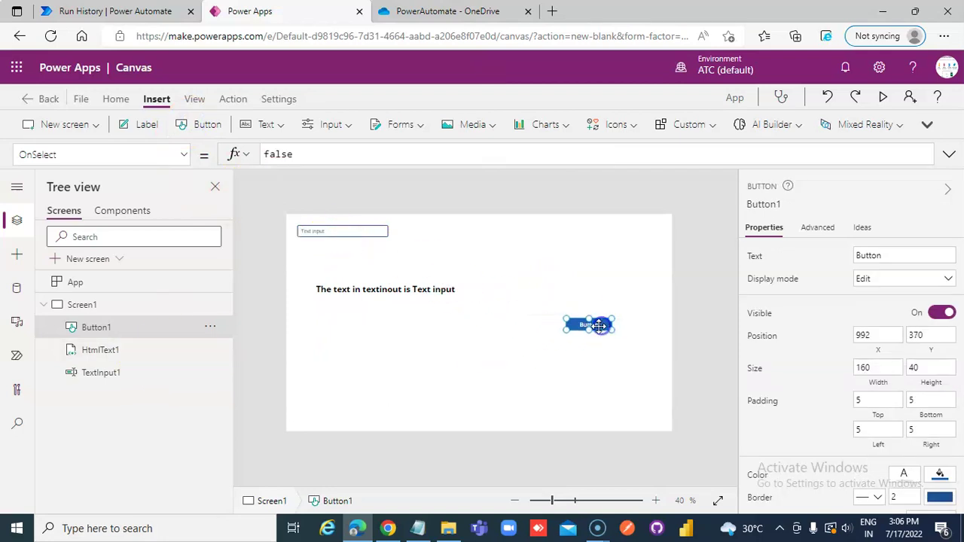
{"action": "left_click", "coordinate": [235, 100]}
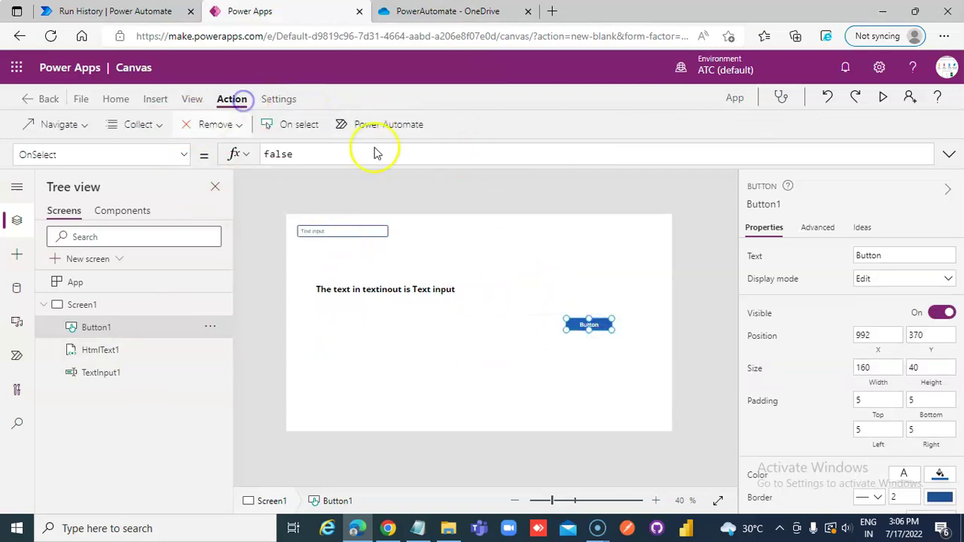
{"action": "left_click", "coordinate": [388, 126]}
{"action": "left_click", "coordinate": [93, 238]}
{"action": "scroll", "coordinate": [189, 188], "scroll_direction": "up", "scroll_amount": 3}
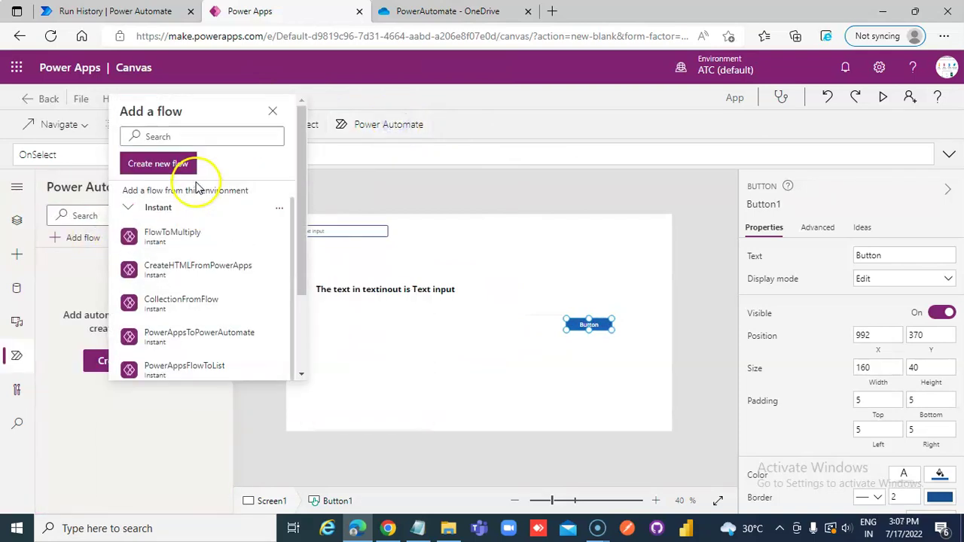
{"action": "mouse_move", "coordinate": [221, 273]}
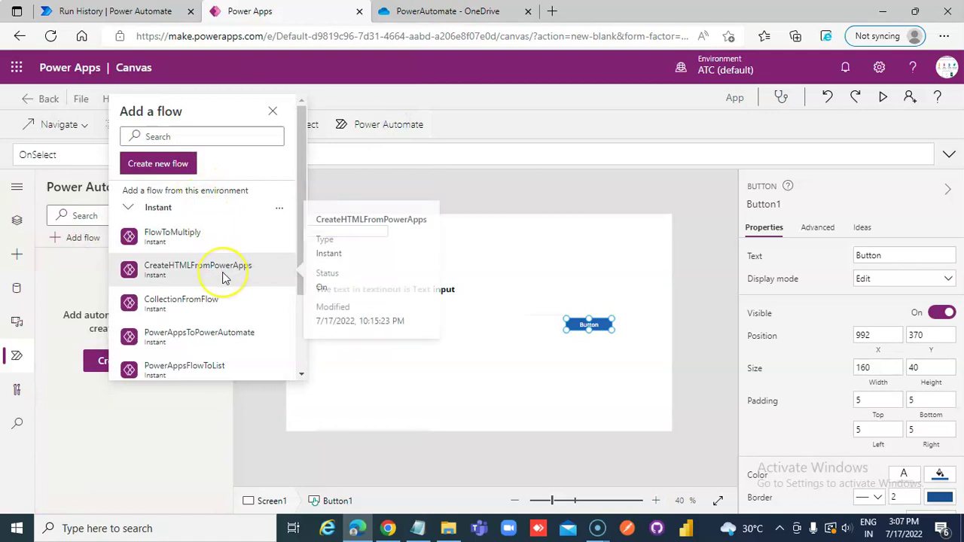
{"action": "left_click", "coordinate": [223, 274]}
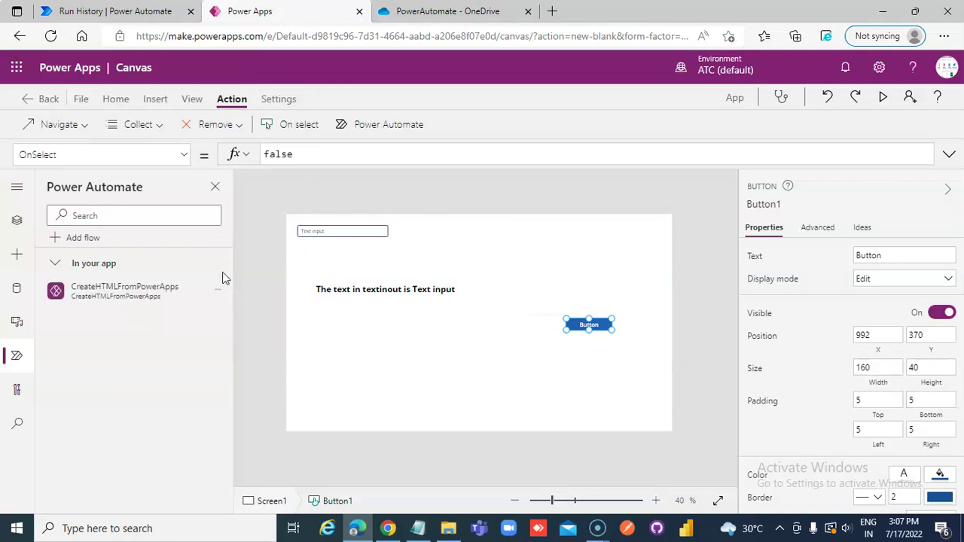
- Set Button1's OnSelect to CreateHTMLFromPowerApps.Run(HtmlText1.HtmlText)
{"action": "left_click_drag", "start_coordinate": [327, 153], "coordinate": [239, 152]}
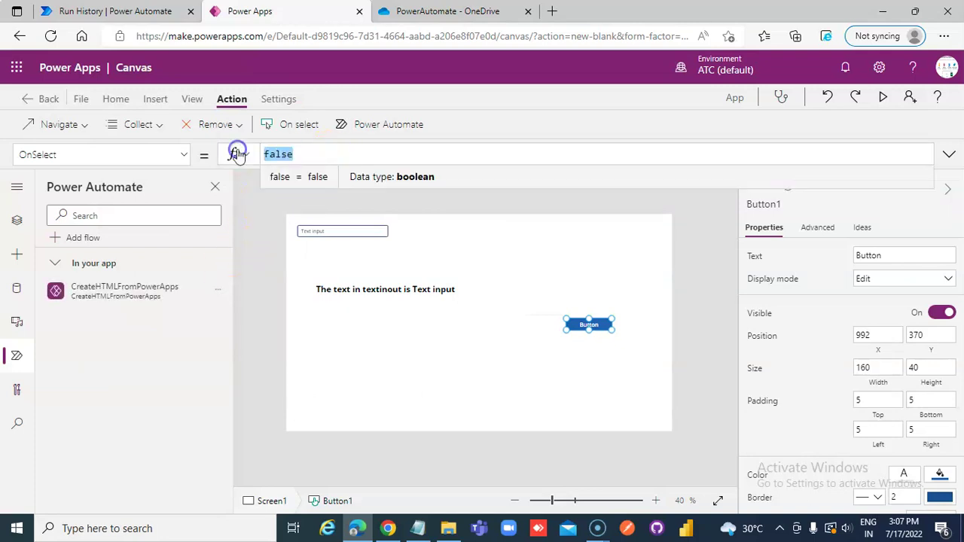
{"action": "type", "text": "Create"}
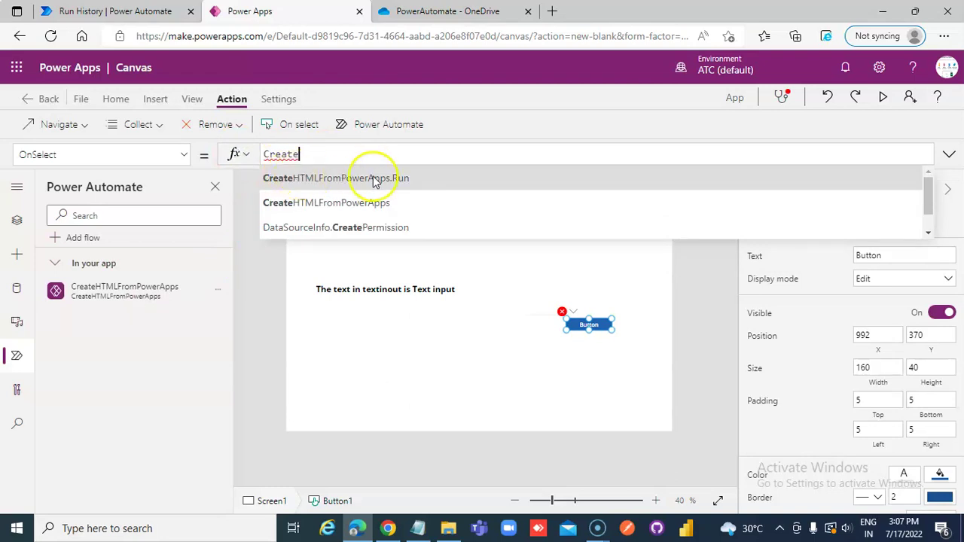
{"action": "left_click", "coordinate": [370, 178]}
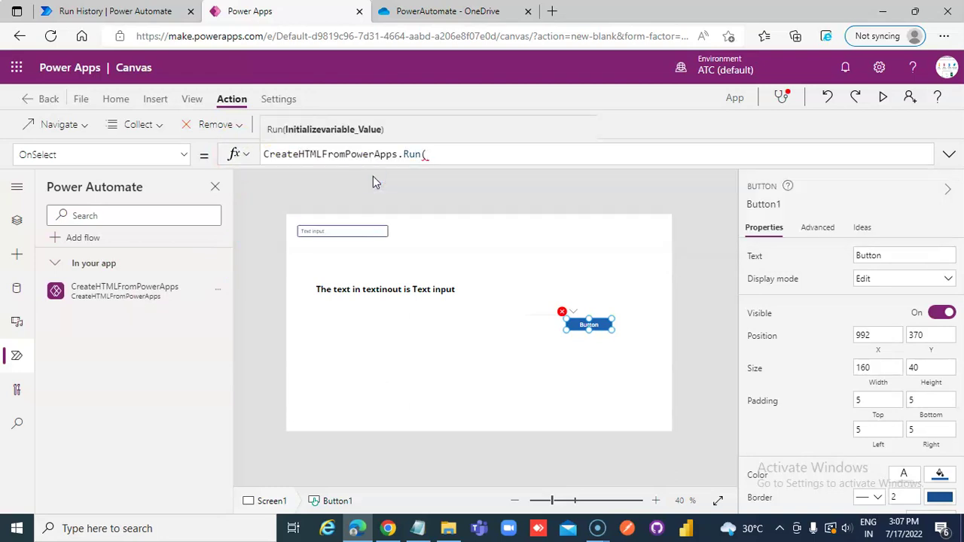
{"action": "type", "text": "Html"}
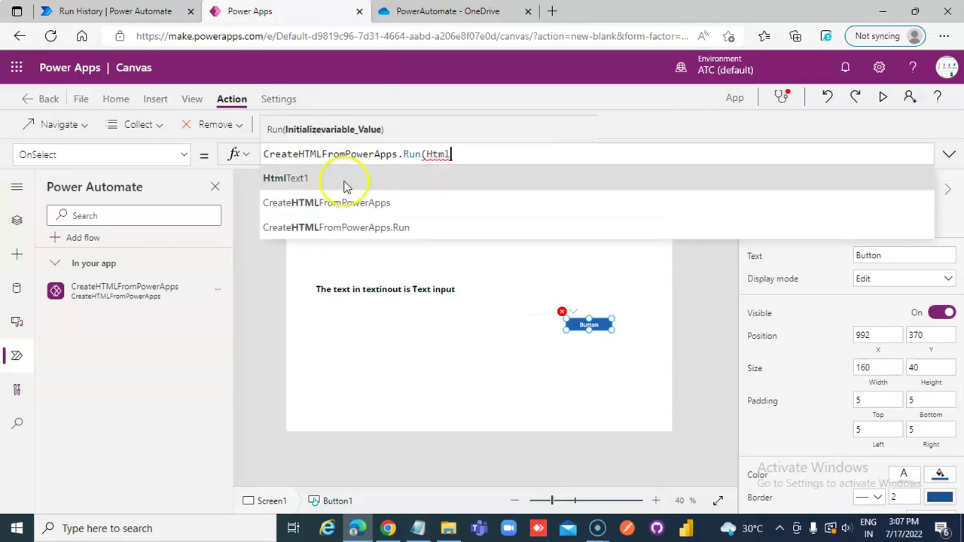
{"action": "left_click", "coordinate": [343, 181]}
{"action": "type", "text": ".Te"}
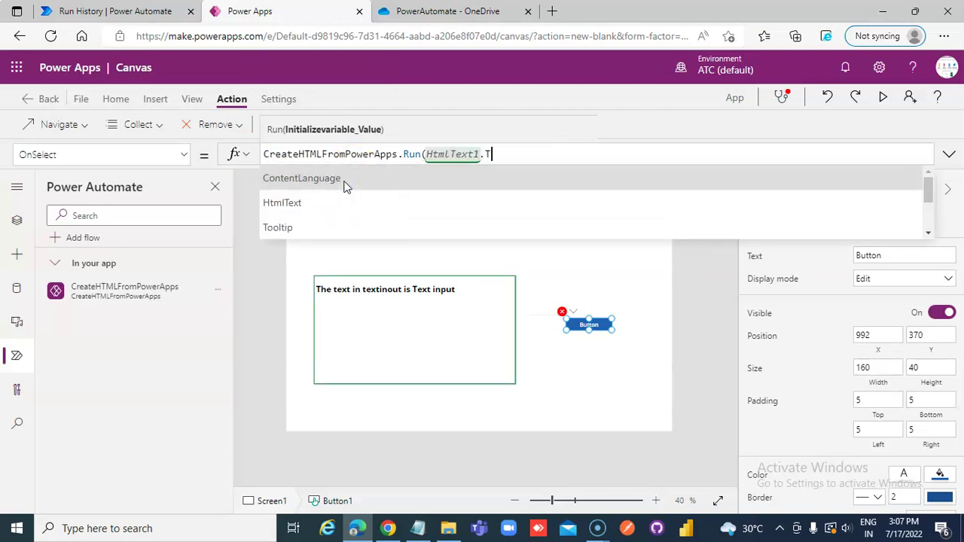
{"action": "left_click", "coordinate": [294, 202]}
{"action": "type", "text": ")"}
{"action": "left_click", "coordinate": [396, 10]}
{"action": "left_click", "coordinate": [321, 11]}
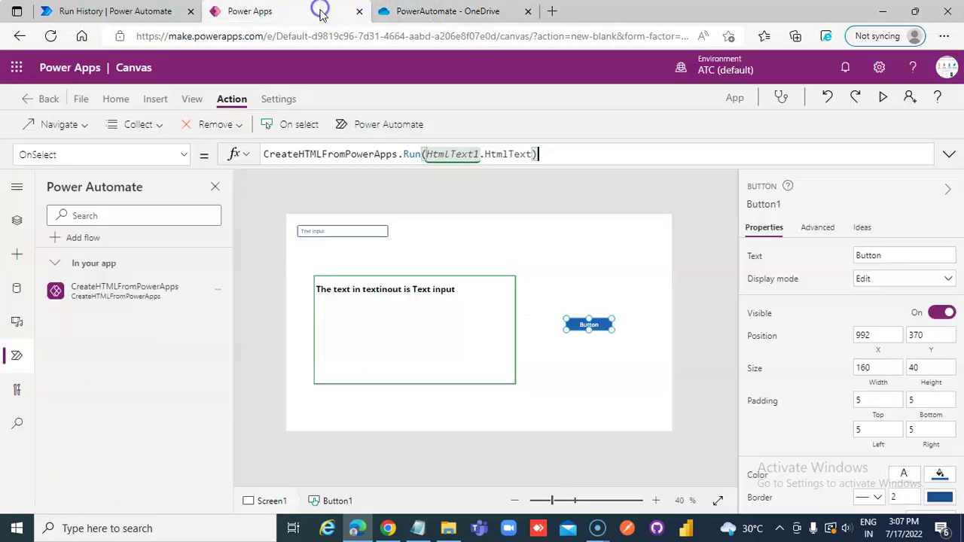
- In preview, replace the text input's value with a person's name and press the button to run the flow
{"action": "left_click", "coordinate": [881, 98]}
{"action": "left_click", "coordinate": [255, 123]}
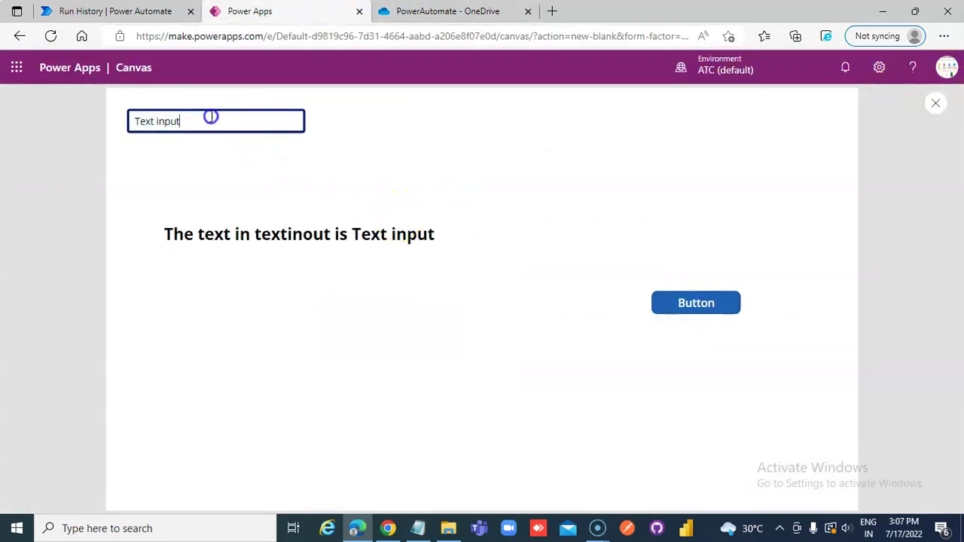
{"action": "key", "text": "ctrl+a"}
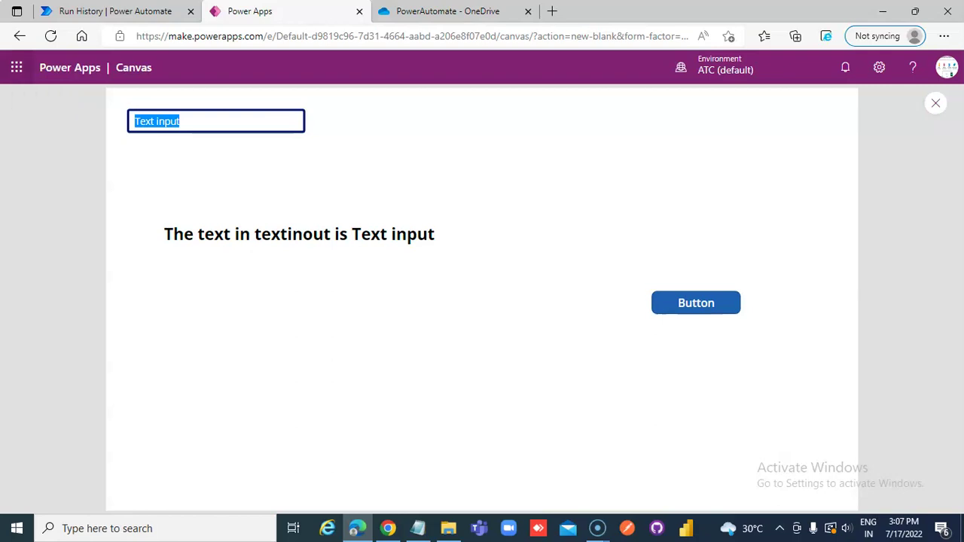
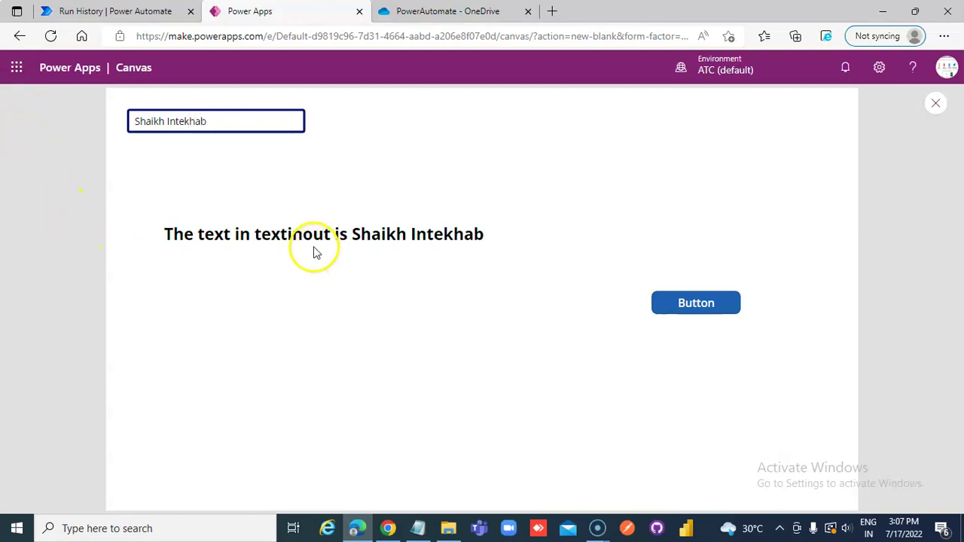
{"action": "left_click", "coordinate": [688, 309]}
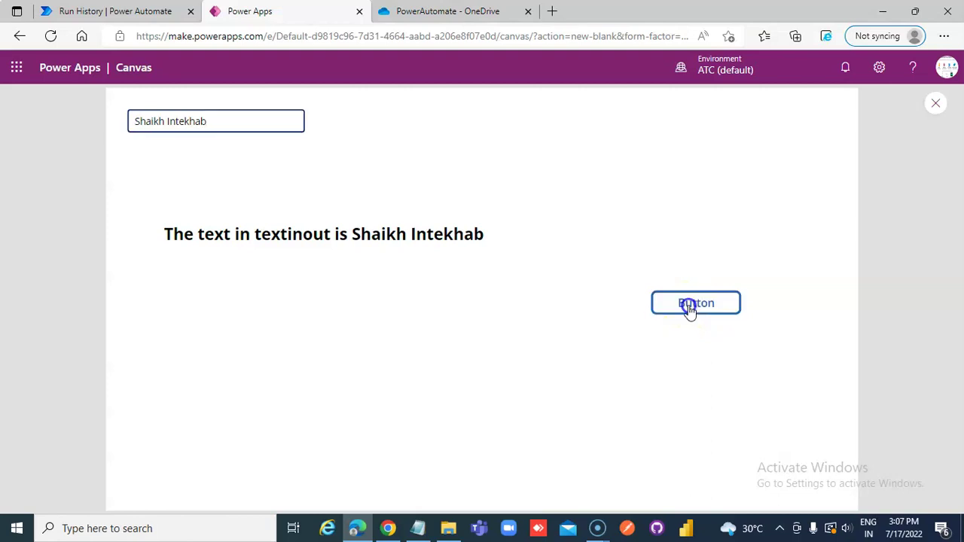